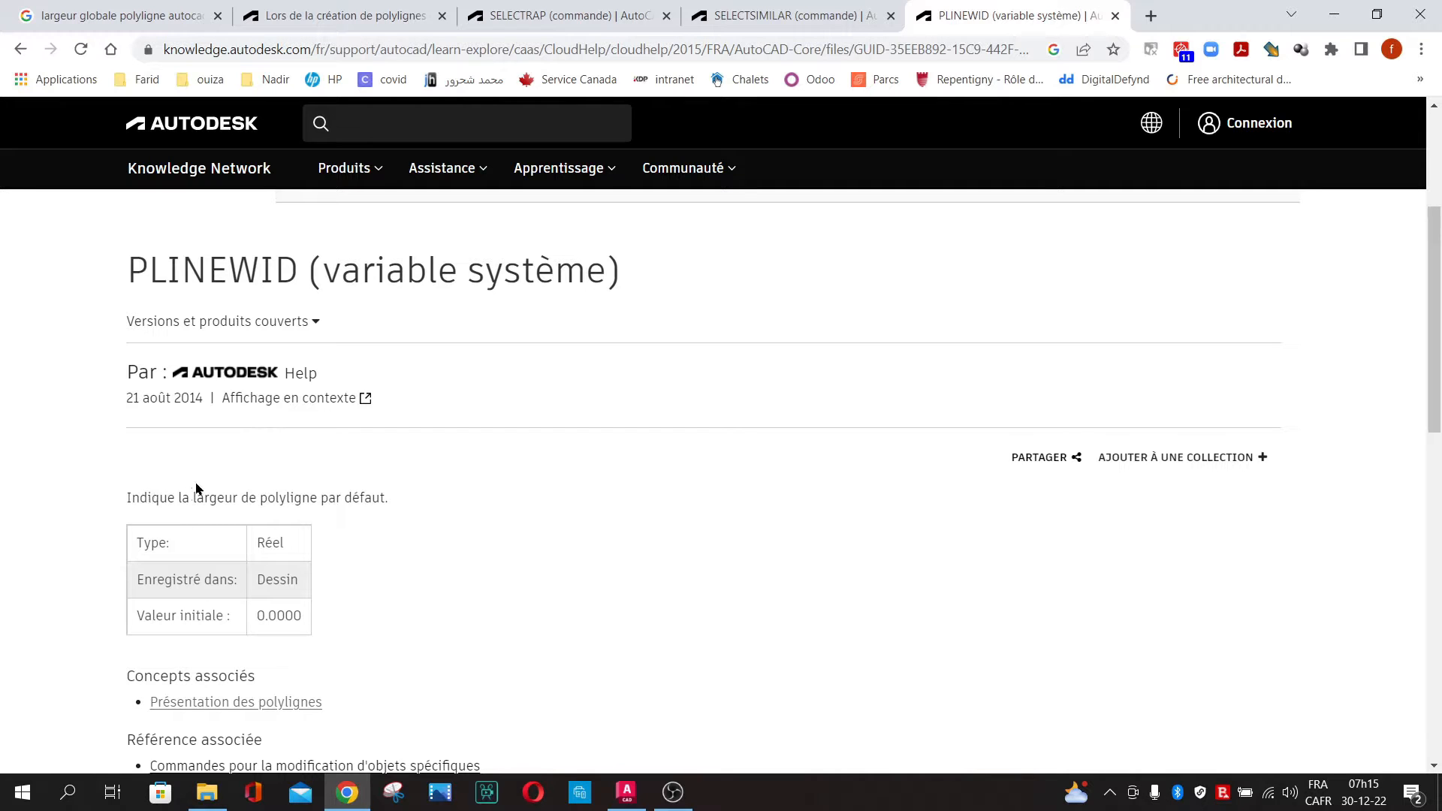
# Read the PLINEWID help page, then switch to AutoCAD and open the model space of the GABARIT drawing.
pyautogui.scroll(2, 419, 597)
pyautogui.scroll(-3, 337, 481)
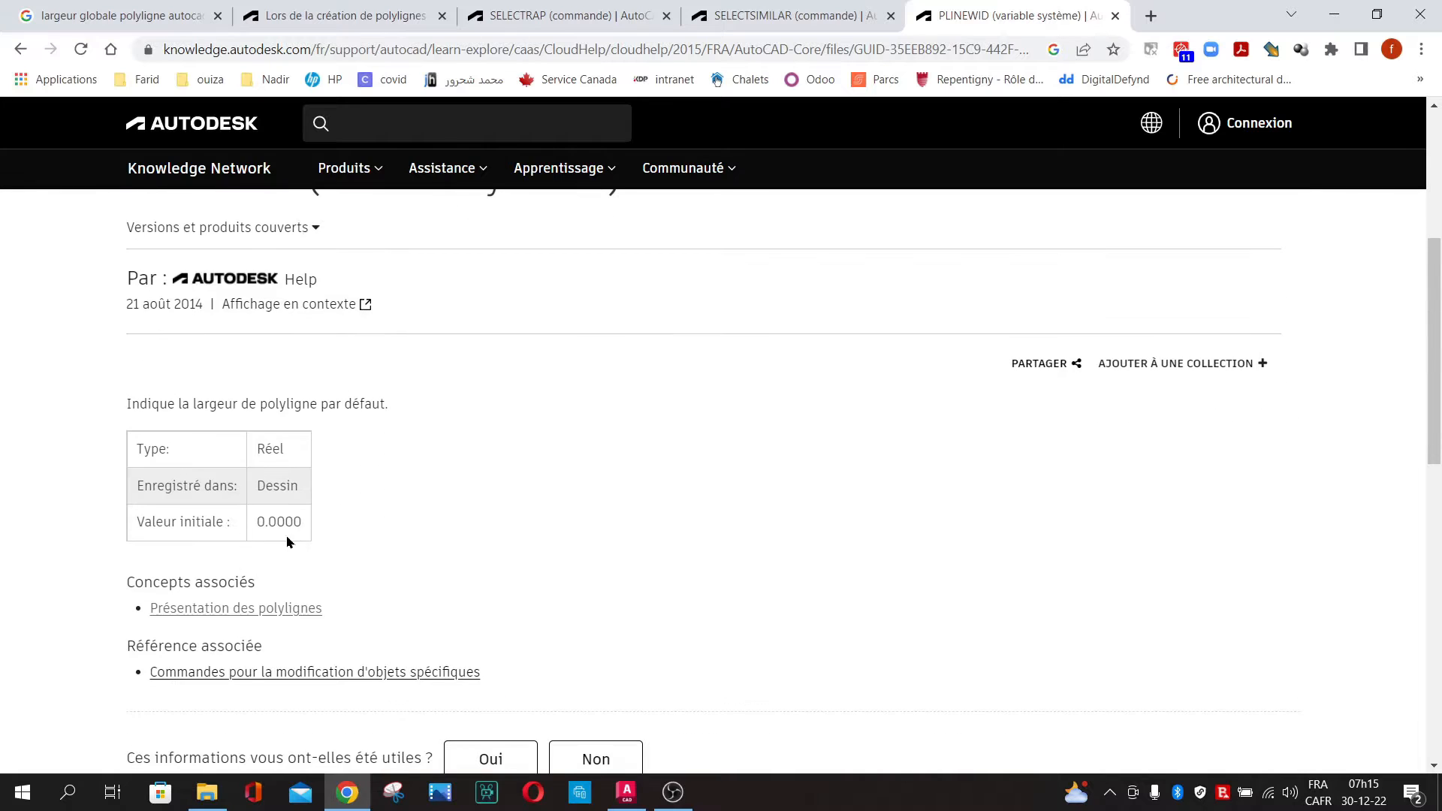
pyautogui.click(627, 792)
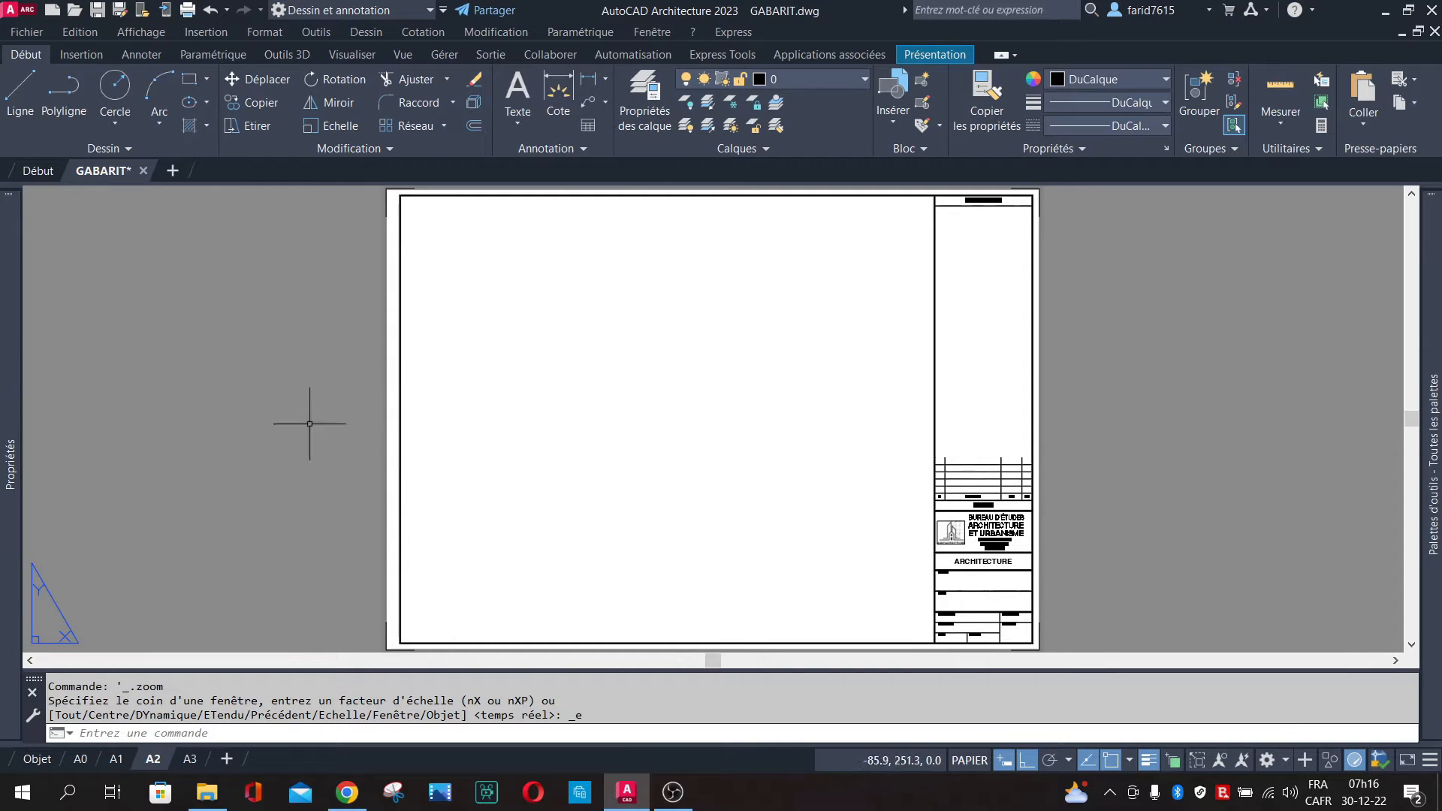
pyautogui.click(48, 766)
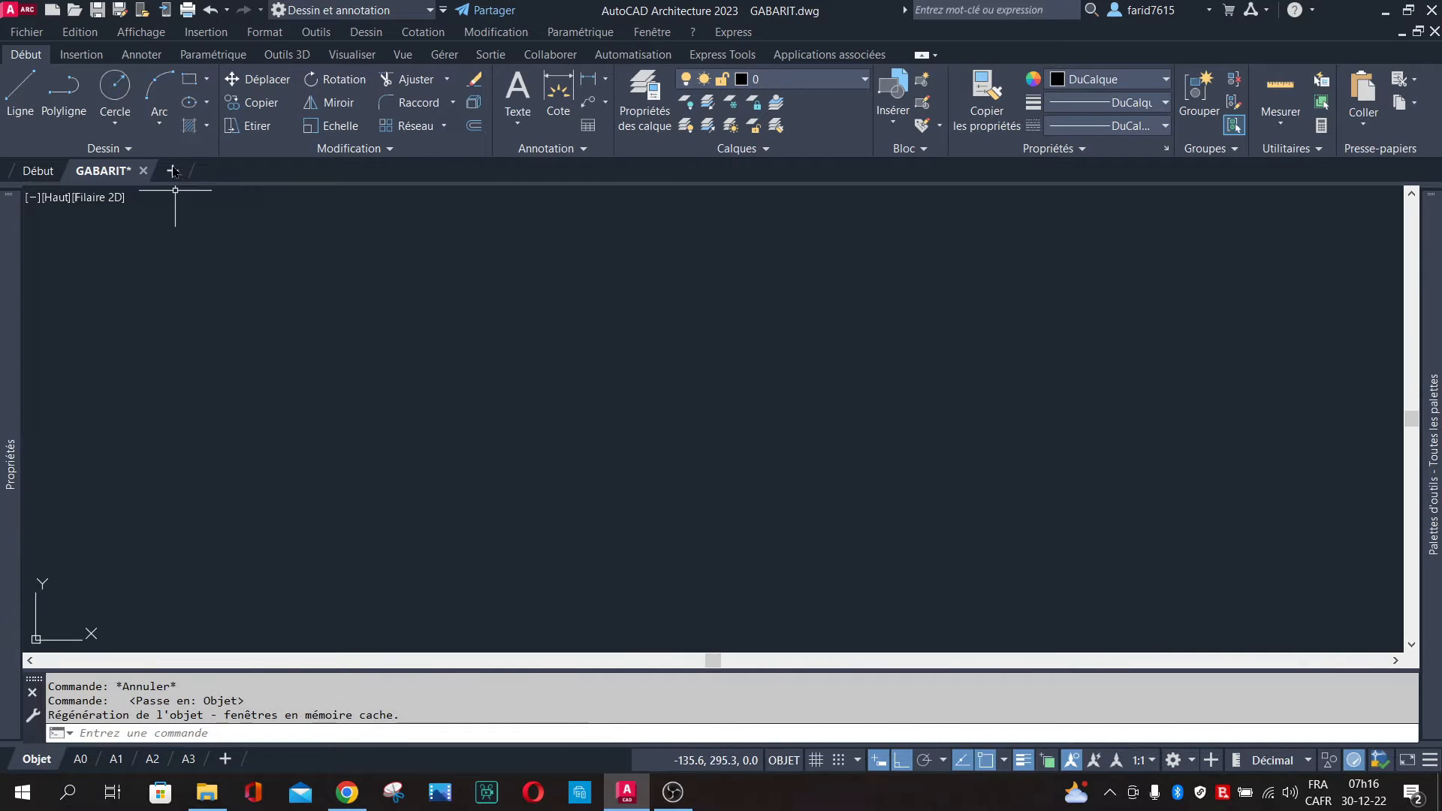
# Draw a horizontal single-segment polyline about 211 units long in the empty model space.
pyautogui.click(73, 92)
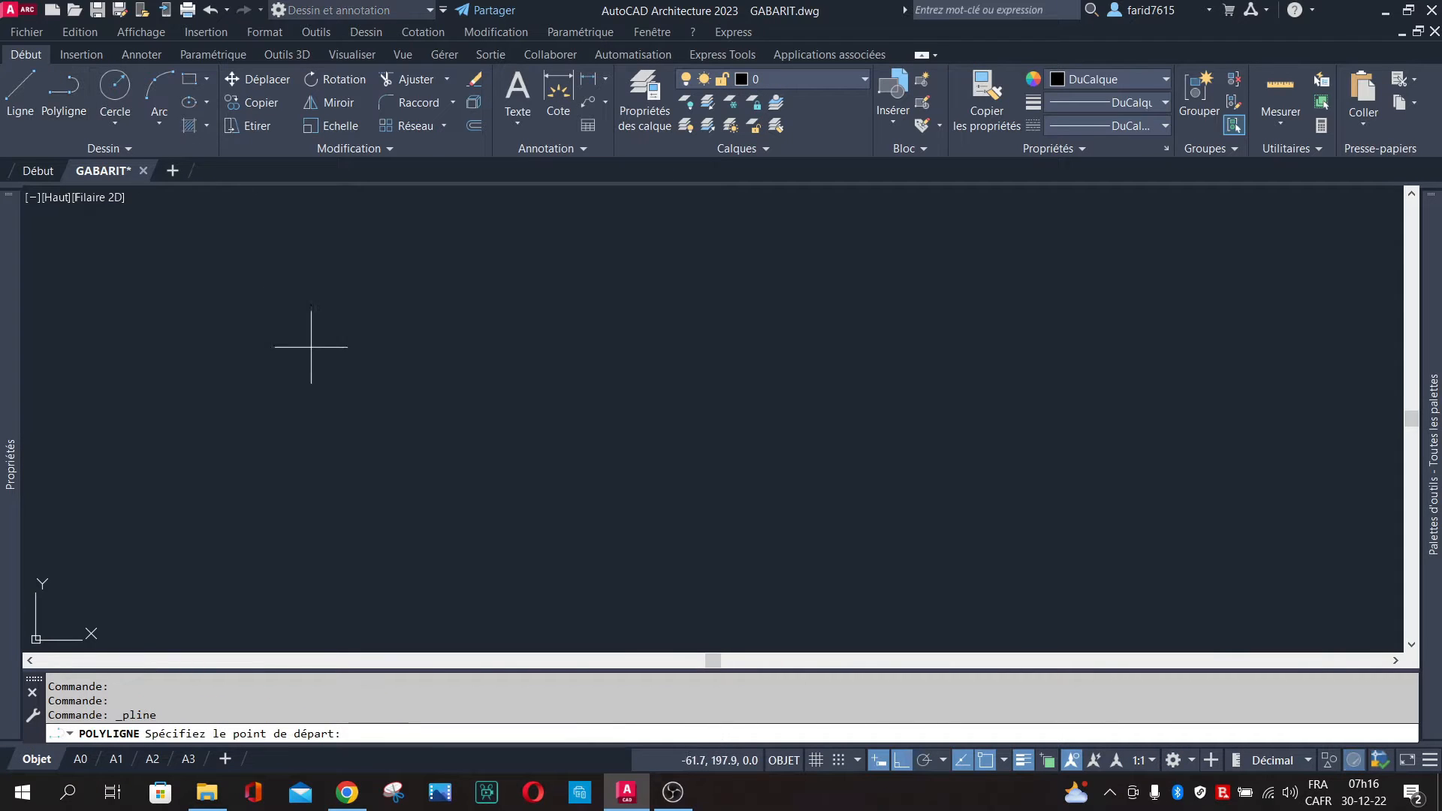
pyautogui.click(350, 391)
pyautogui.click(875, 391)
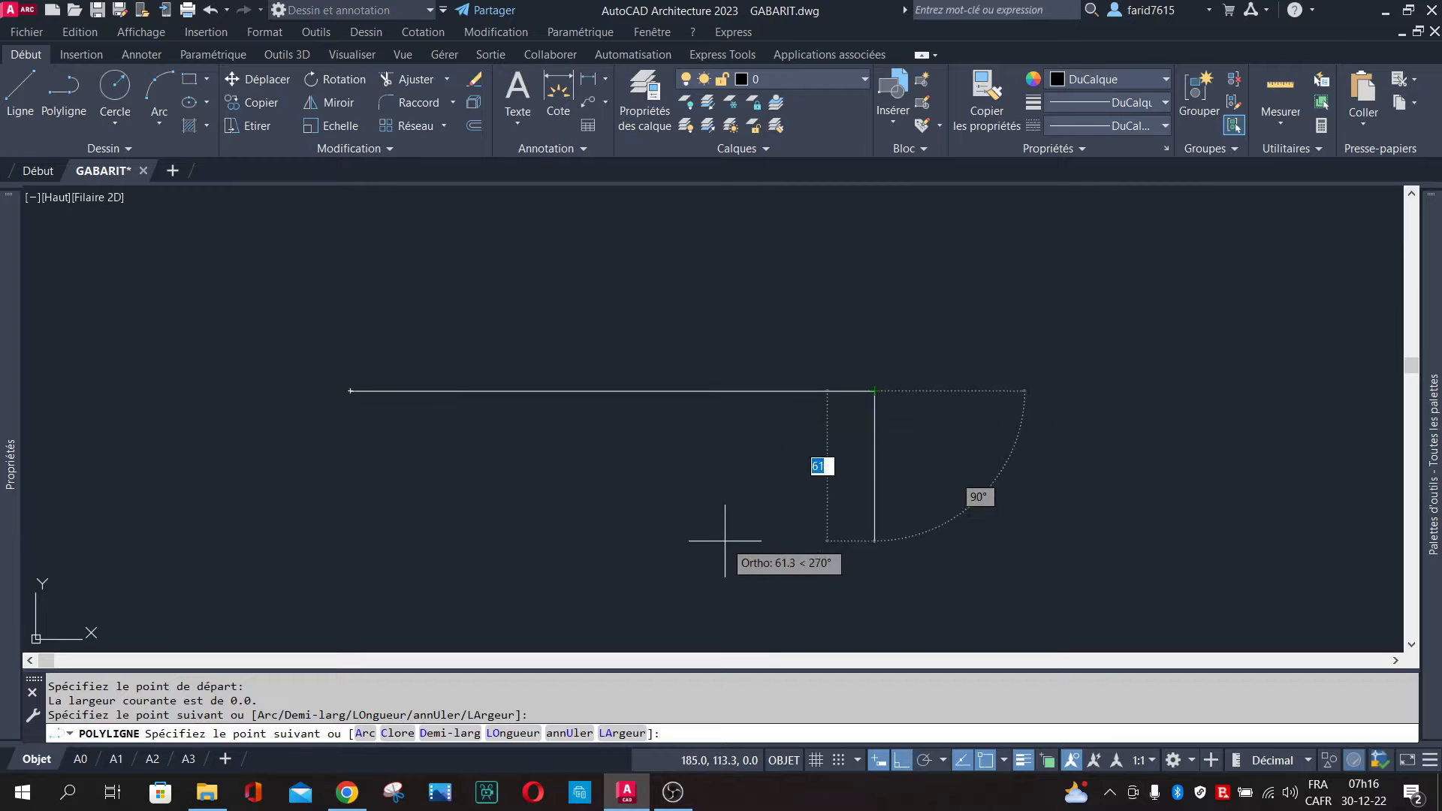
pyautogui.press('Return')
# Examine the lineweight choices for the horizontal polyline and inspect how thick it appears in the drawing.
pyautogui.click(723, 348)
pyautogui.click(595, 477)
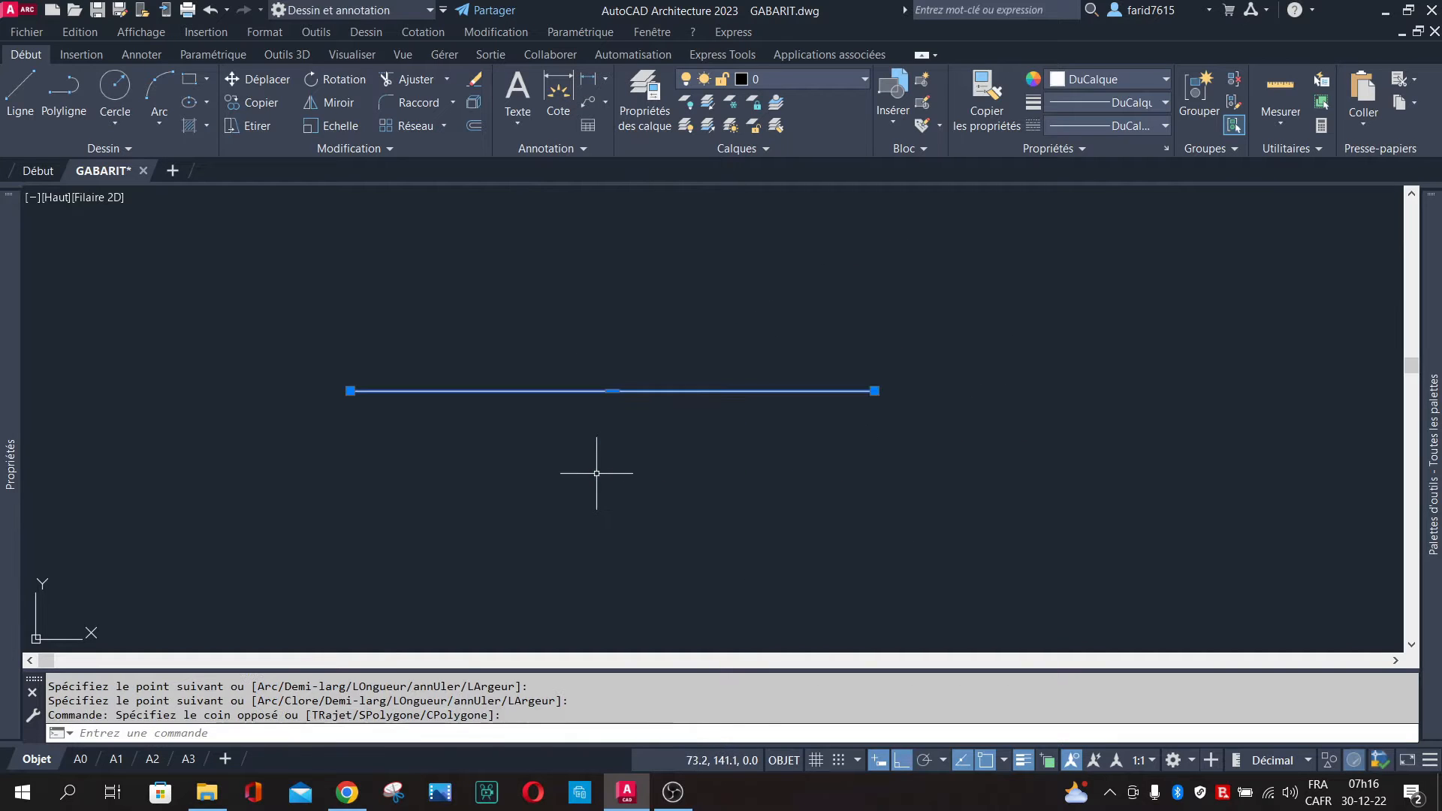
pyautogui.click(1102, 103)
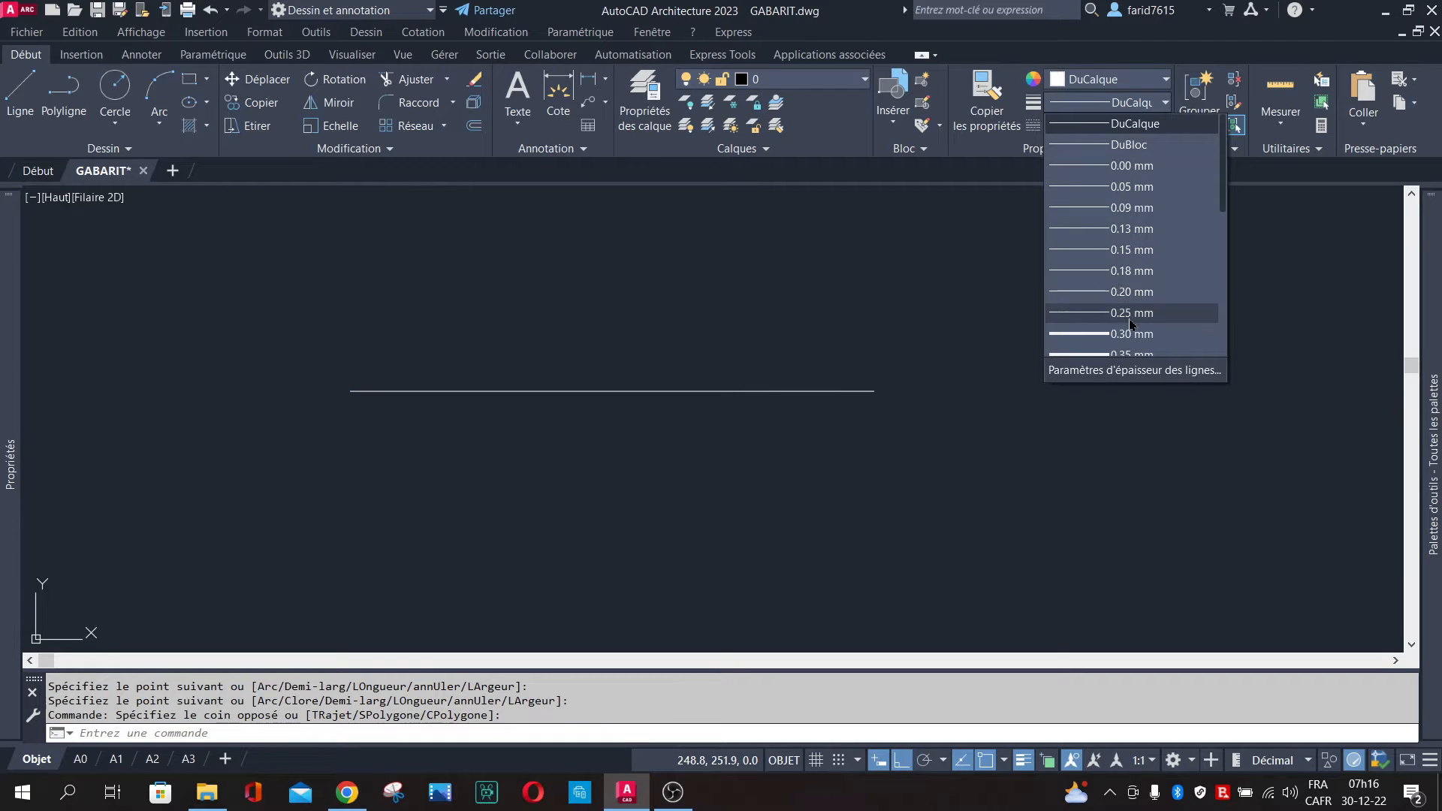
pyautogui.click(871, 239)
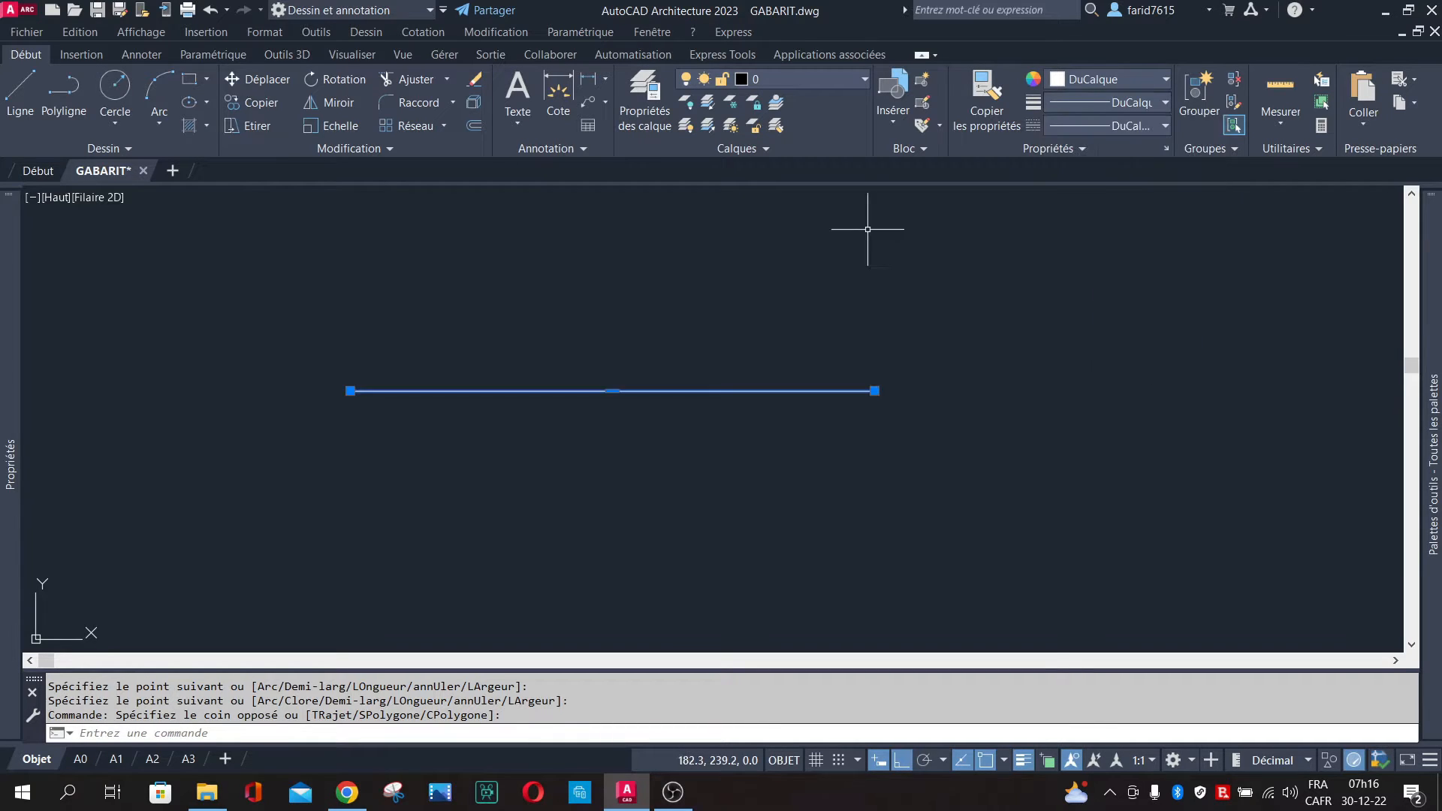
pyautogui.press('Escape')
pyautogui.scroll(4, 515, 393)
pyautogui.scroll(-2, 620, 396)
pyautogui.scroll(-4, 620, 396)
pyautogui.scroll(5, 727, 397)
pyautogui.scroll(-3, 798, 400)
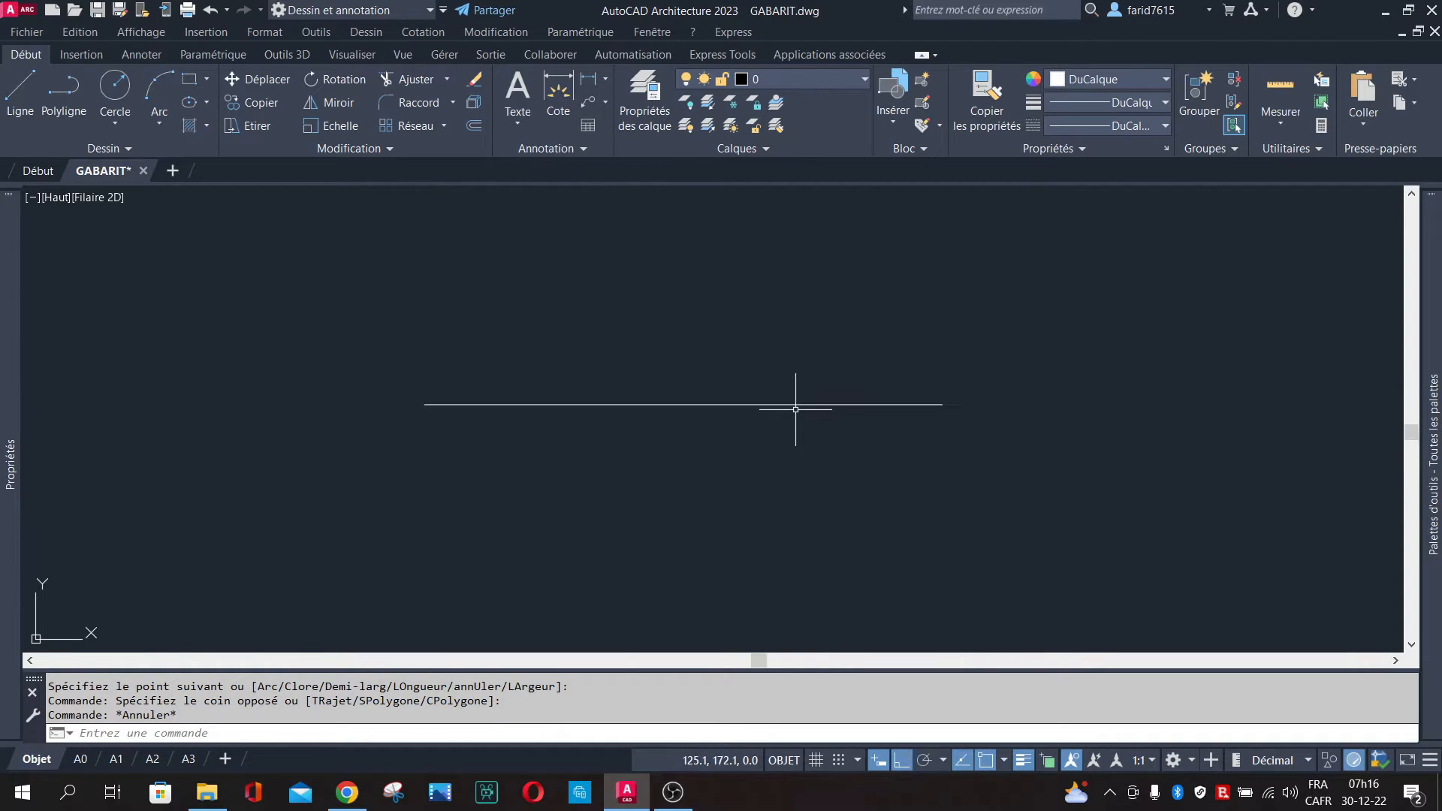
# Select the horizontal polyline again and check the available layers.
pyautogui.click(761, 369)
pyautogui.click(643, 494)
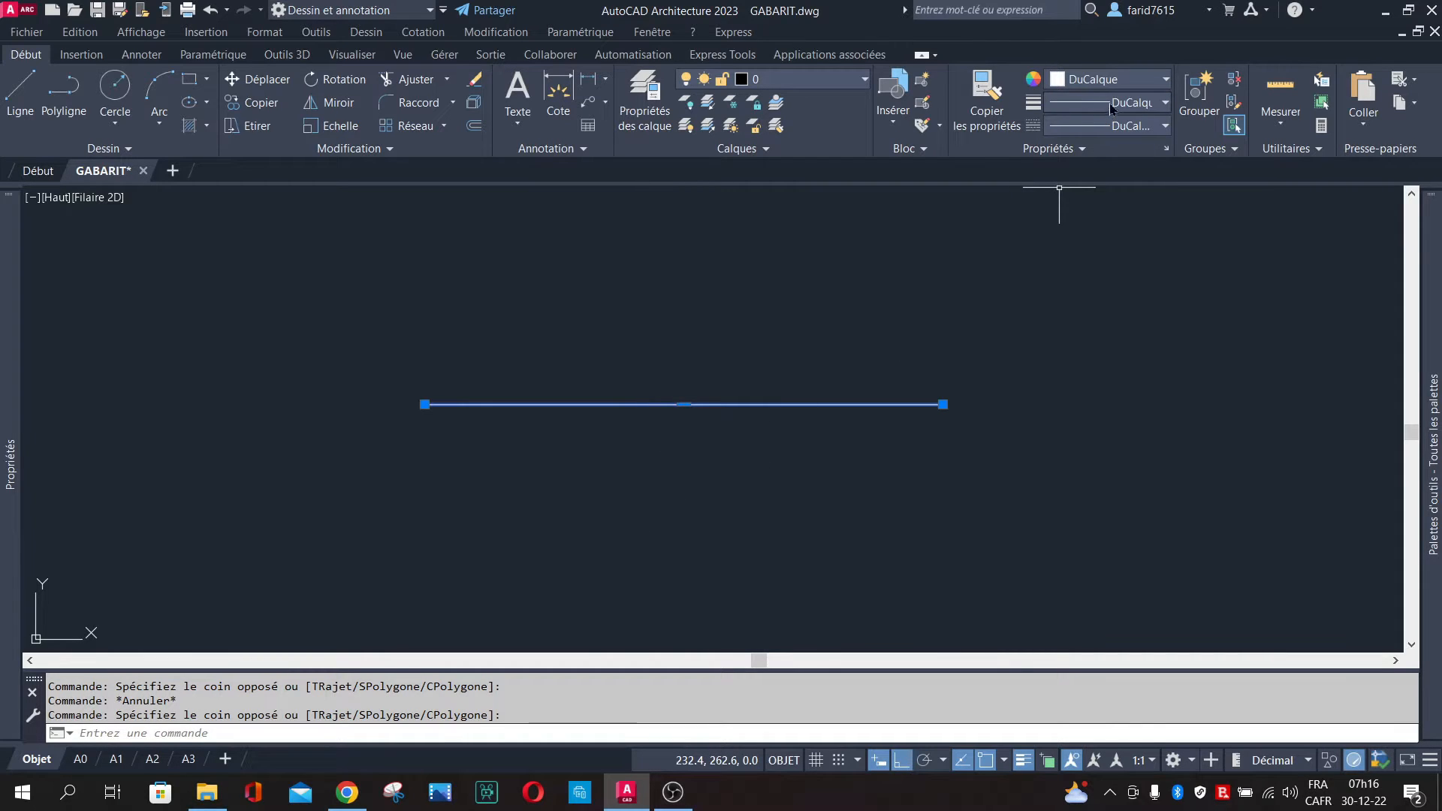
pyautogui.click(782, 88)
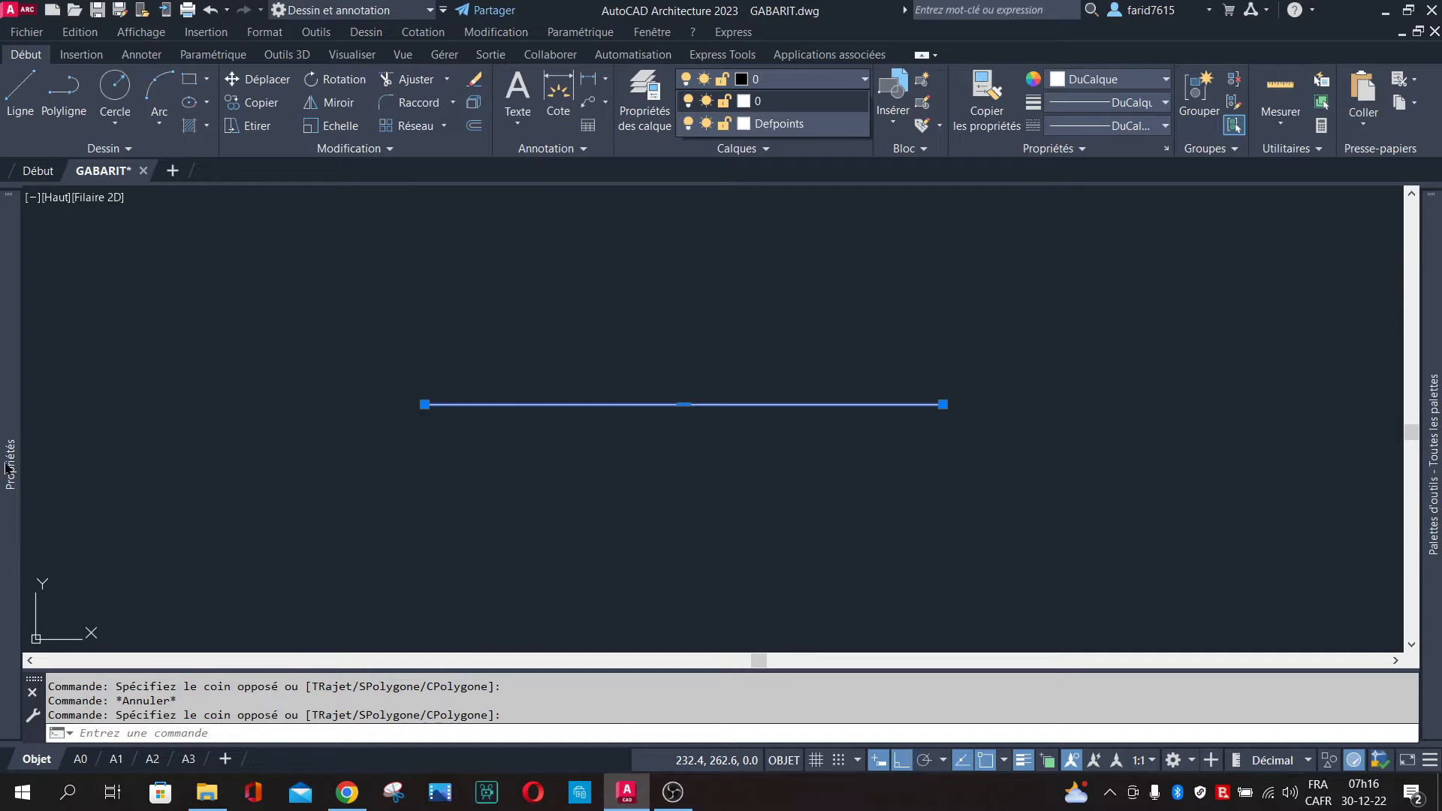
pyautogui.click(245, 388)
pyautogui.click(628, 359)
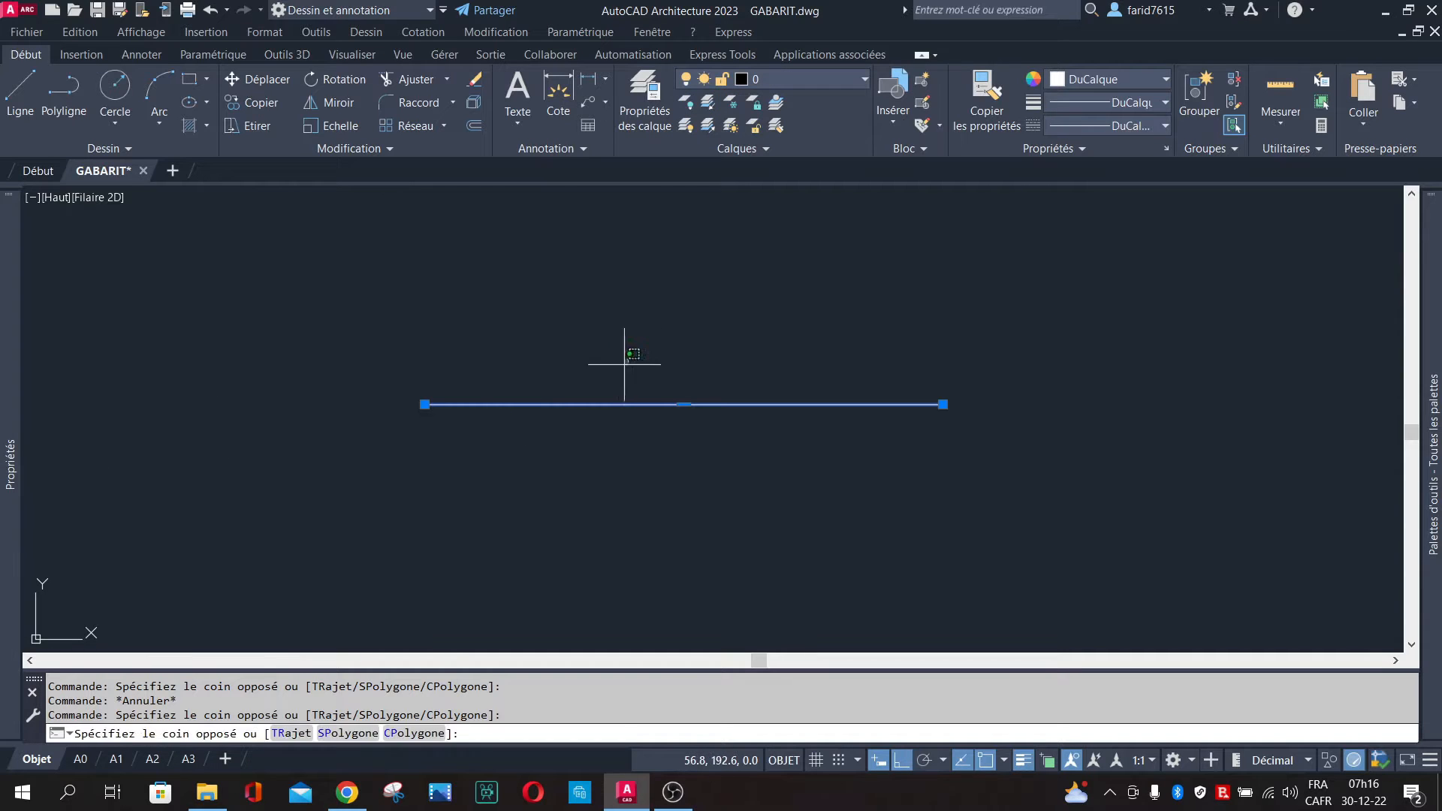
pyautogui.click(505, 485)
# Set the selected polyline's global width (Largeur globale) to 1 in its properties.
pyautogui.moveTo(11, 481)
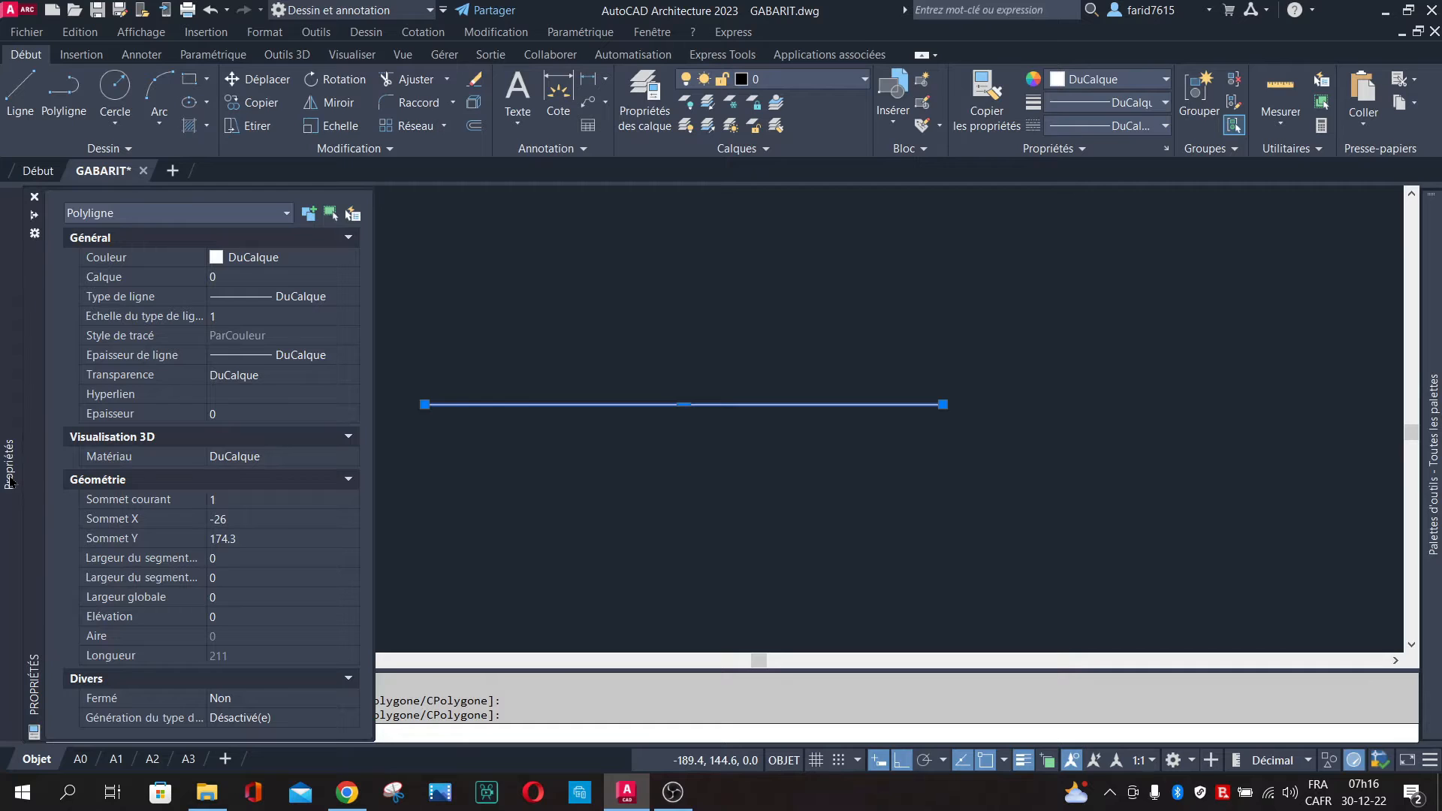
pyautogui.click(221, 600)
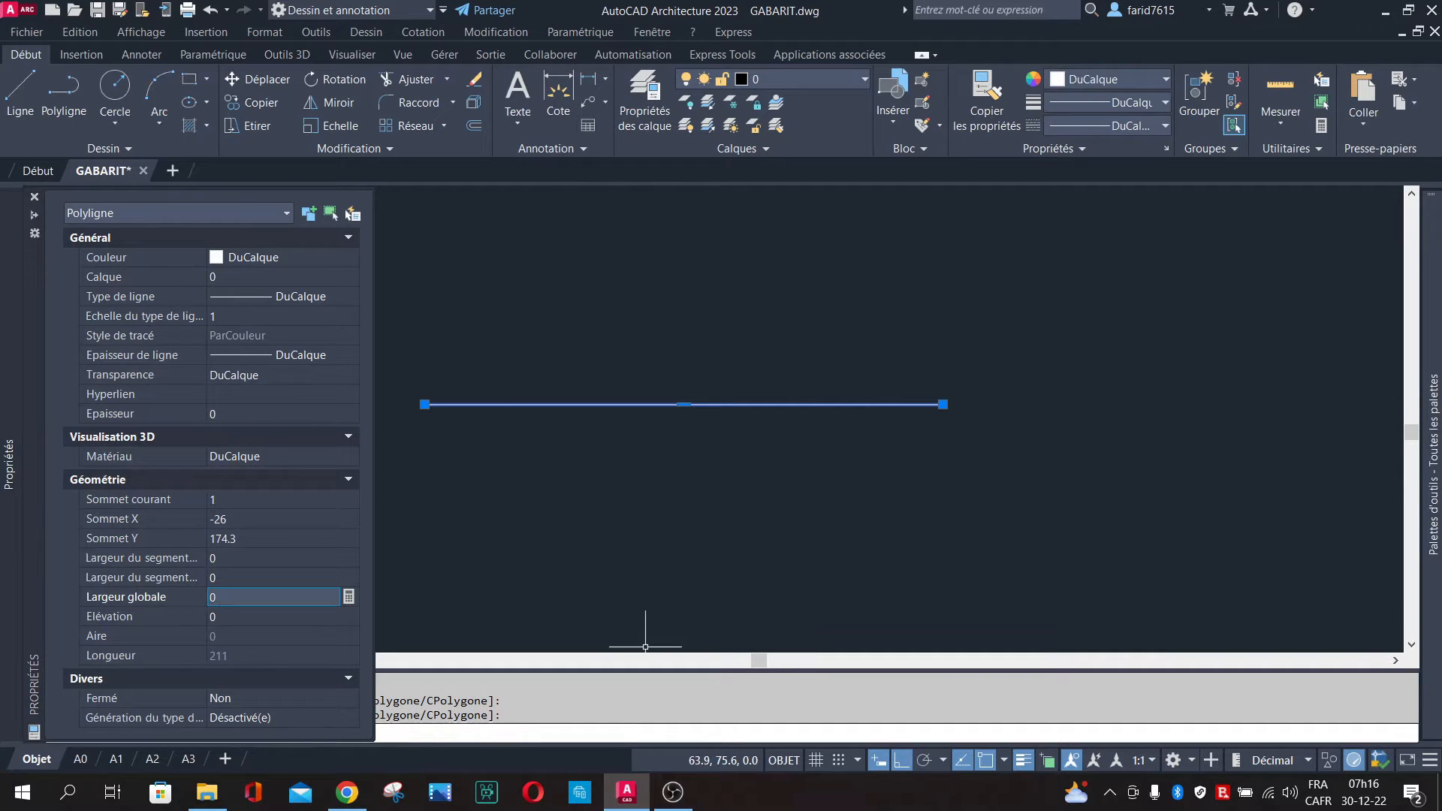
pyautogui.moveTo(18, 592)
pyautogui.write('1')
pyautogui.press('Tab')
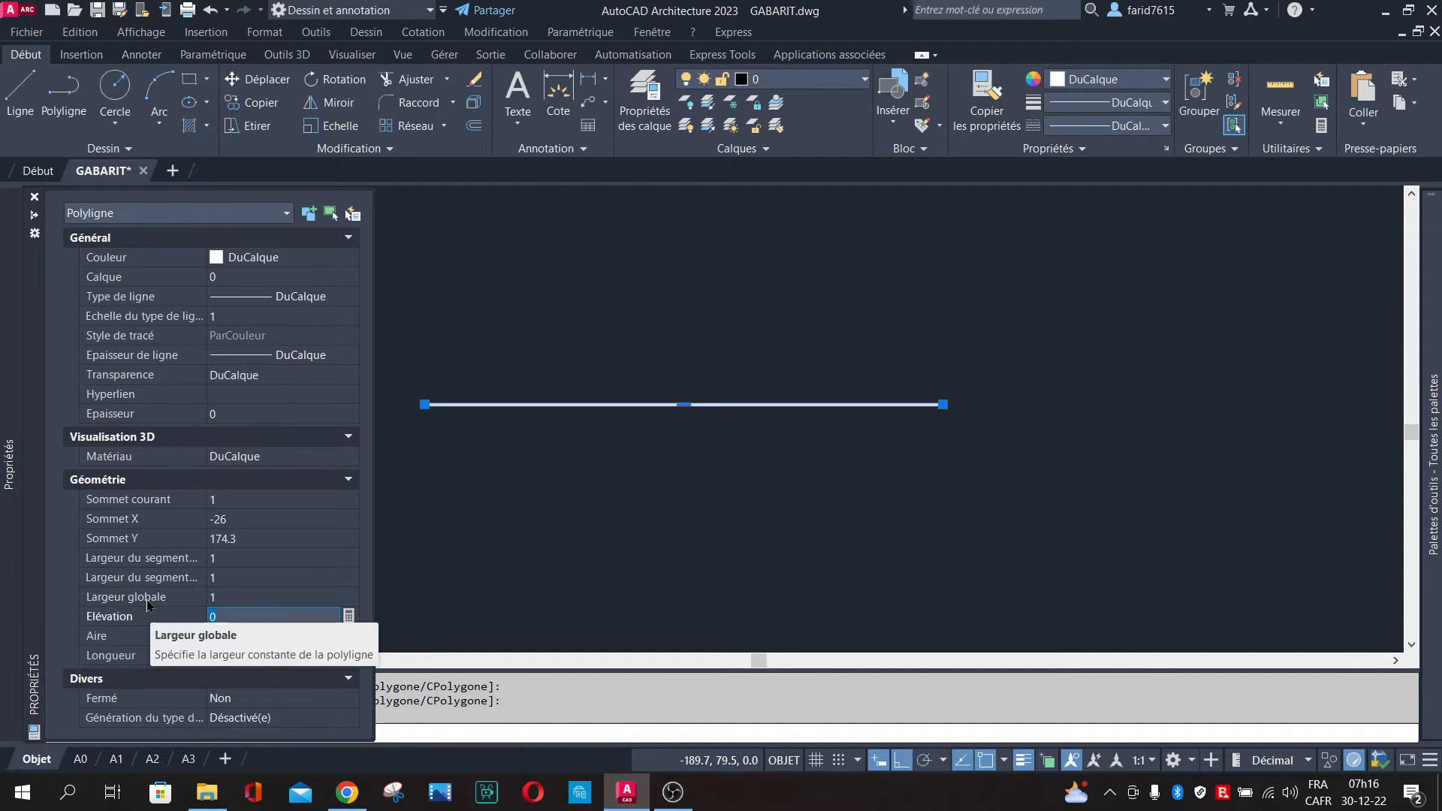
# Set the selected polyline's global width (Largeur globale) to 2 and deselect it.
pyautogui.click(226, 599)
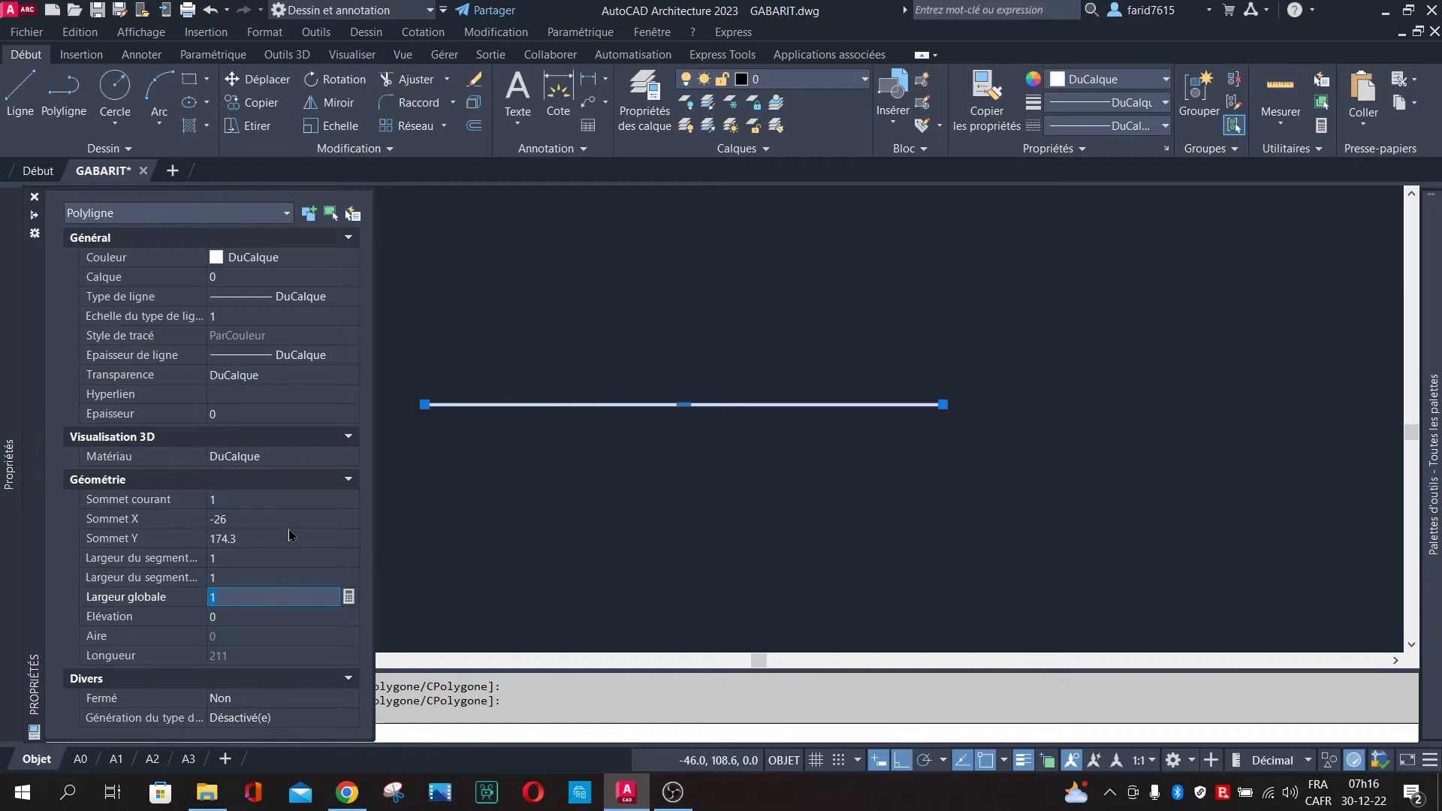
pyautogui.press('Tab')
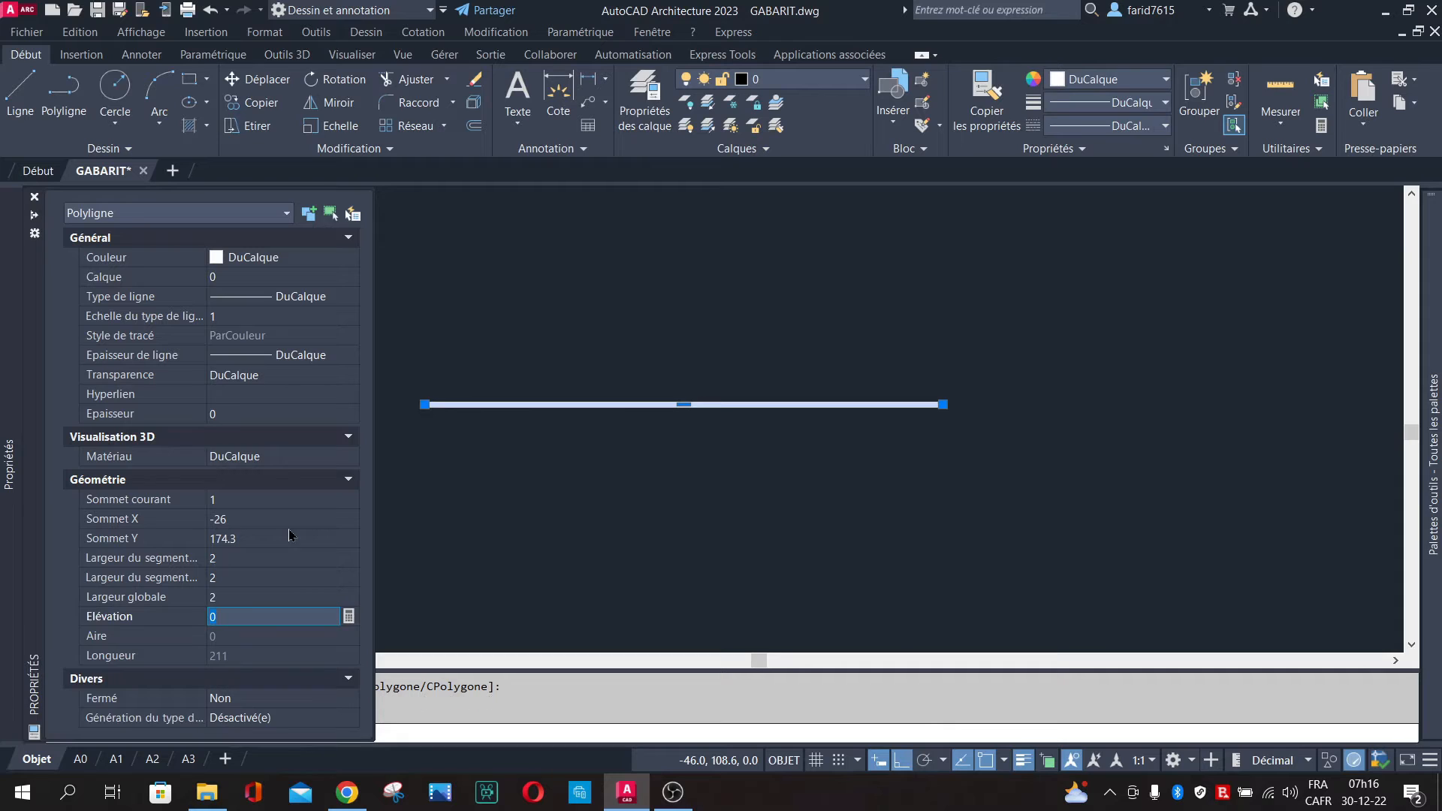
pyautogui.scroll(4, 652, 383)
pyautogui.scroll(-4, 657, 404)
pyautogui.press('Escape')
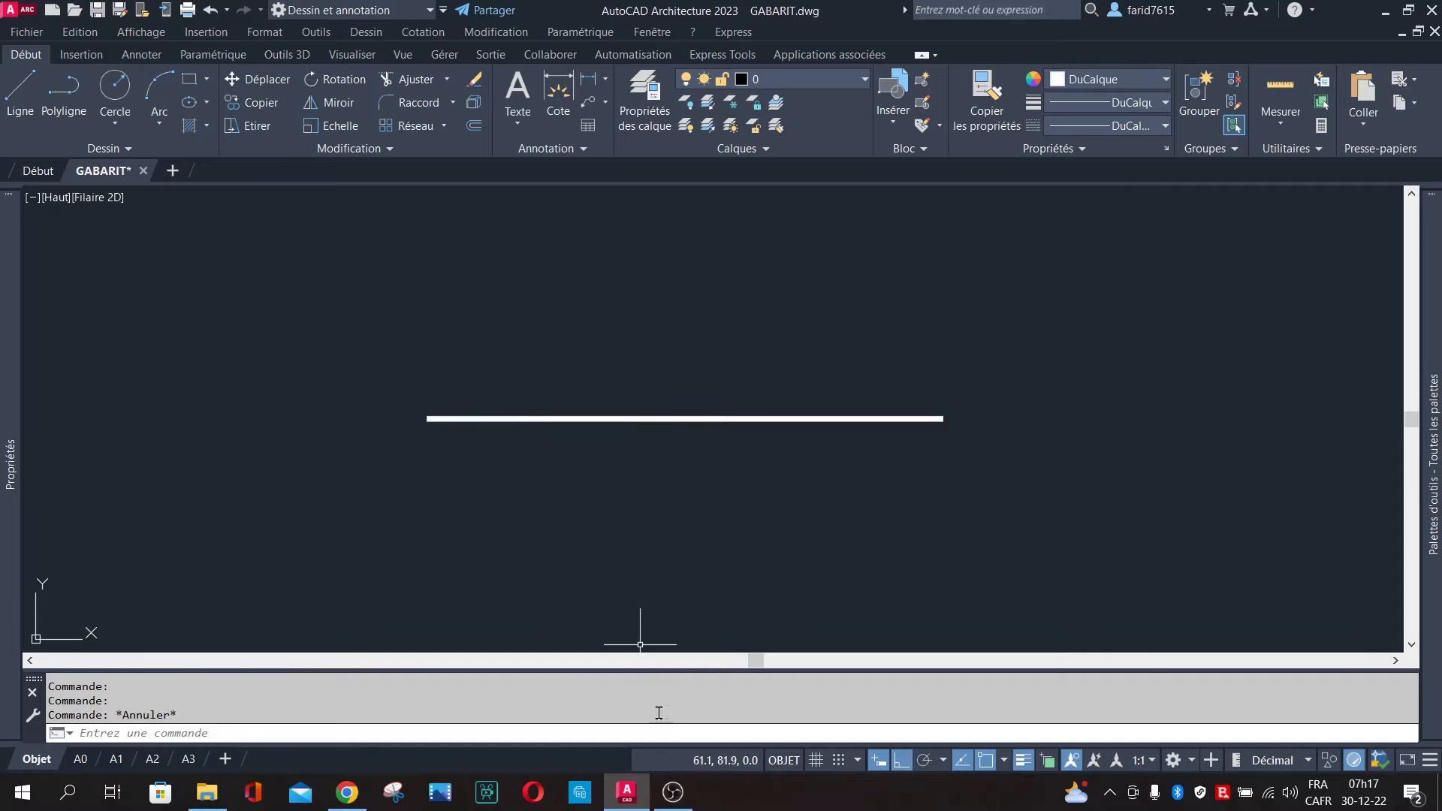
# Switch to the browser and review the PLINEWID system variable's description and initial value on the Autodesk page.
pyautogui.click(347, 792)
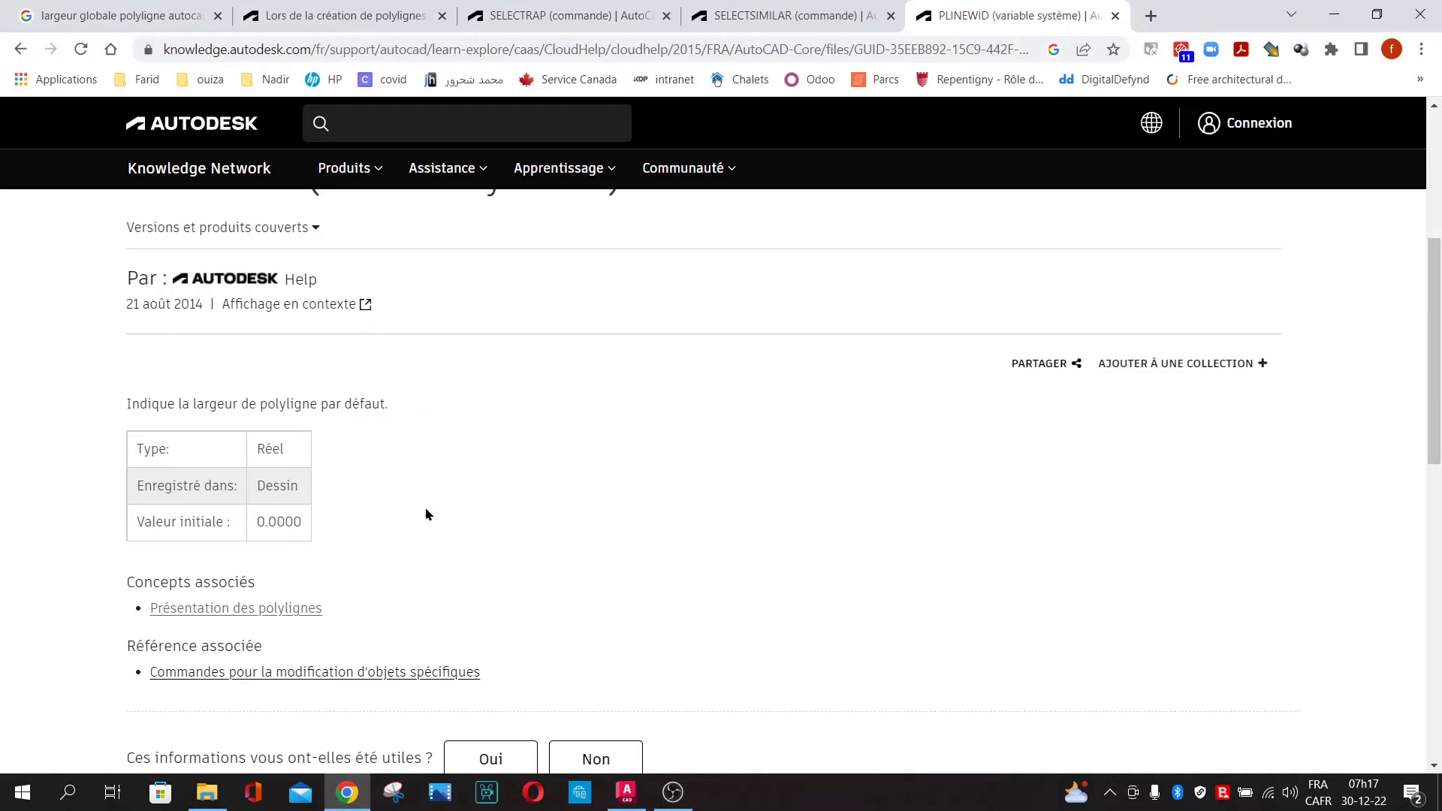
pyautogui.scroll(3, 403, 580)
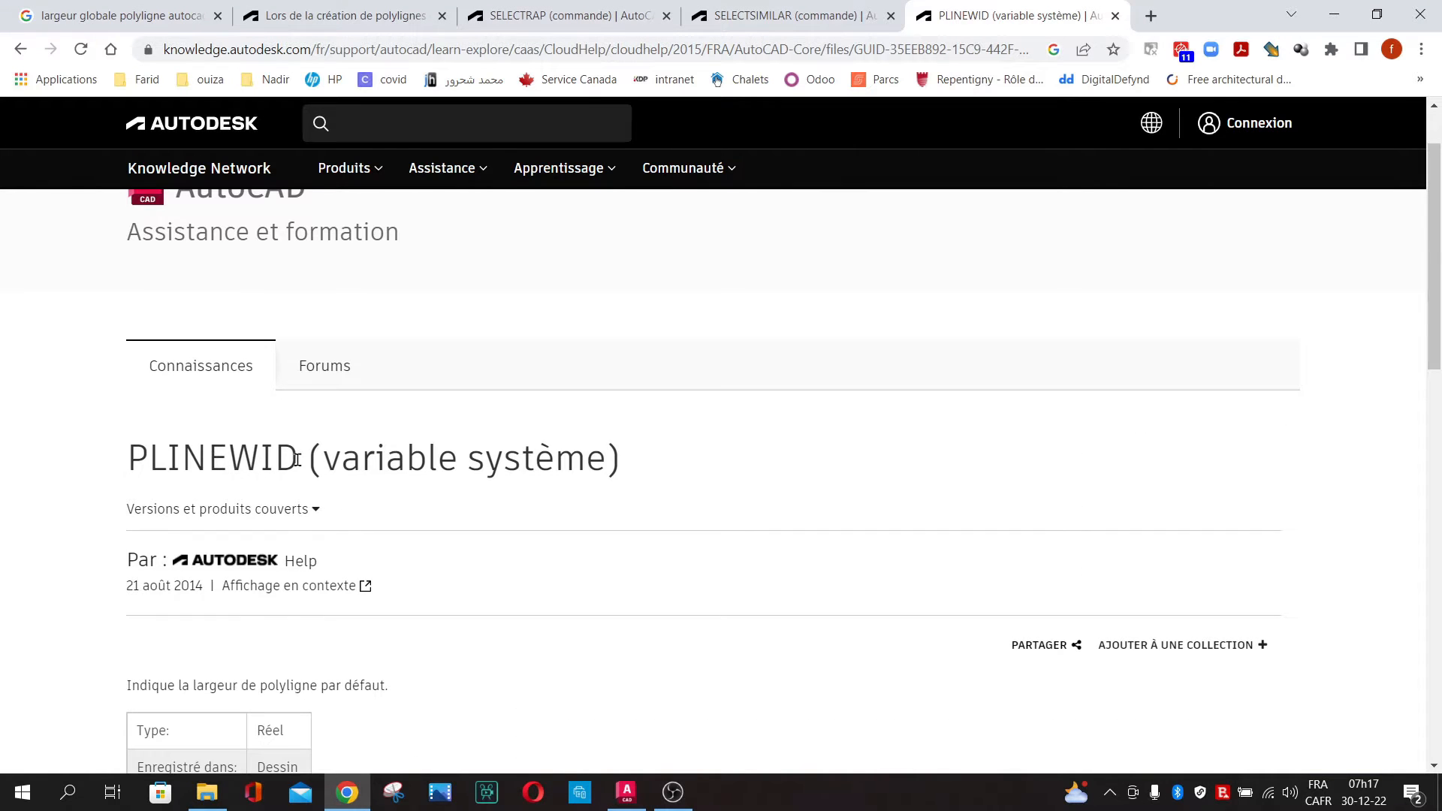
pyautogui.scroll(-2, 317, 457)
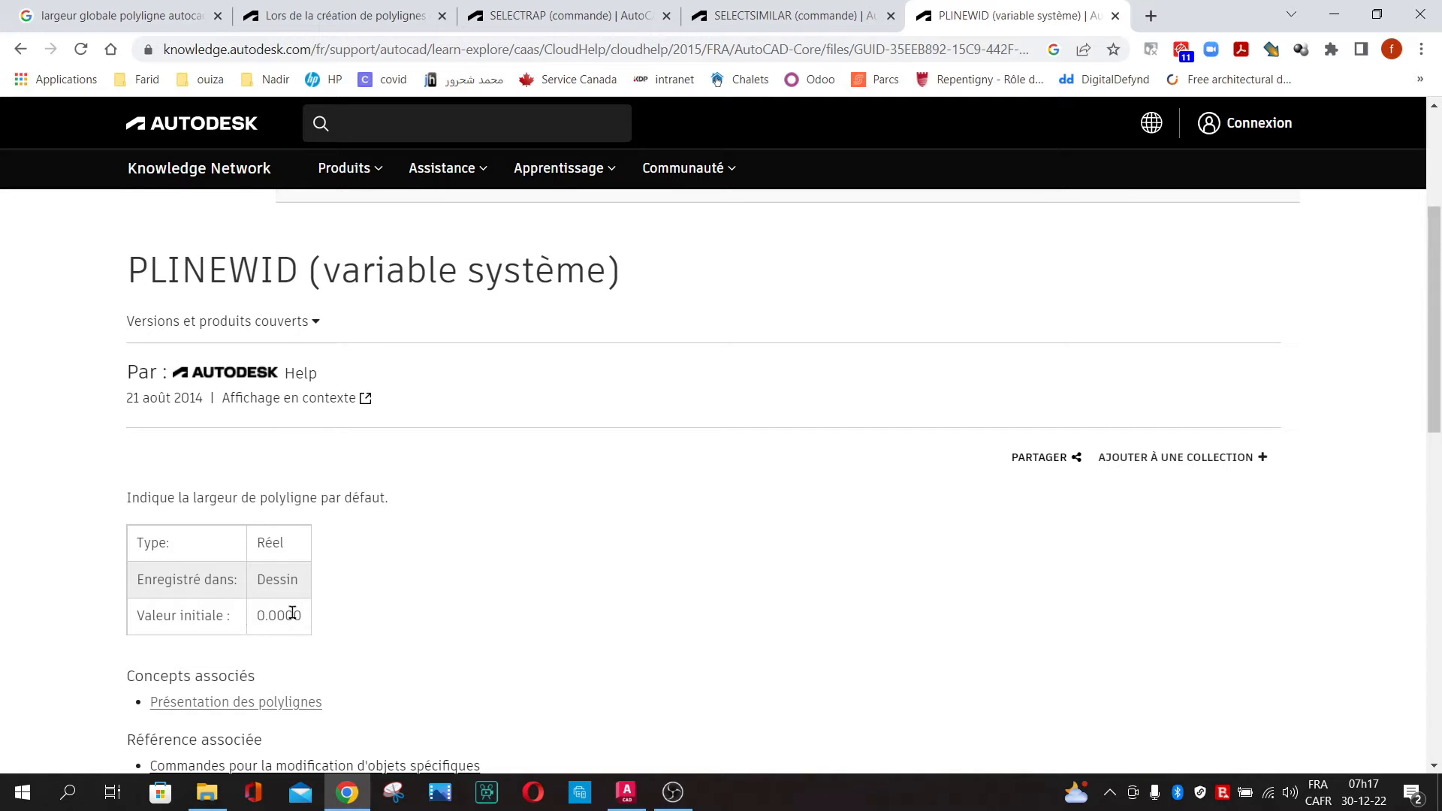
# Return to AutoCAD and set the PLINEWID system variable to 1.
pyautogui.click(626, 793)
pyautogui.click(368, 734)
pyautogui.write('pline')
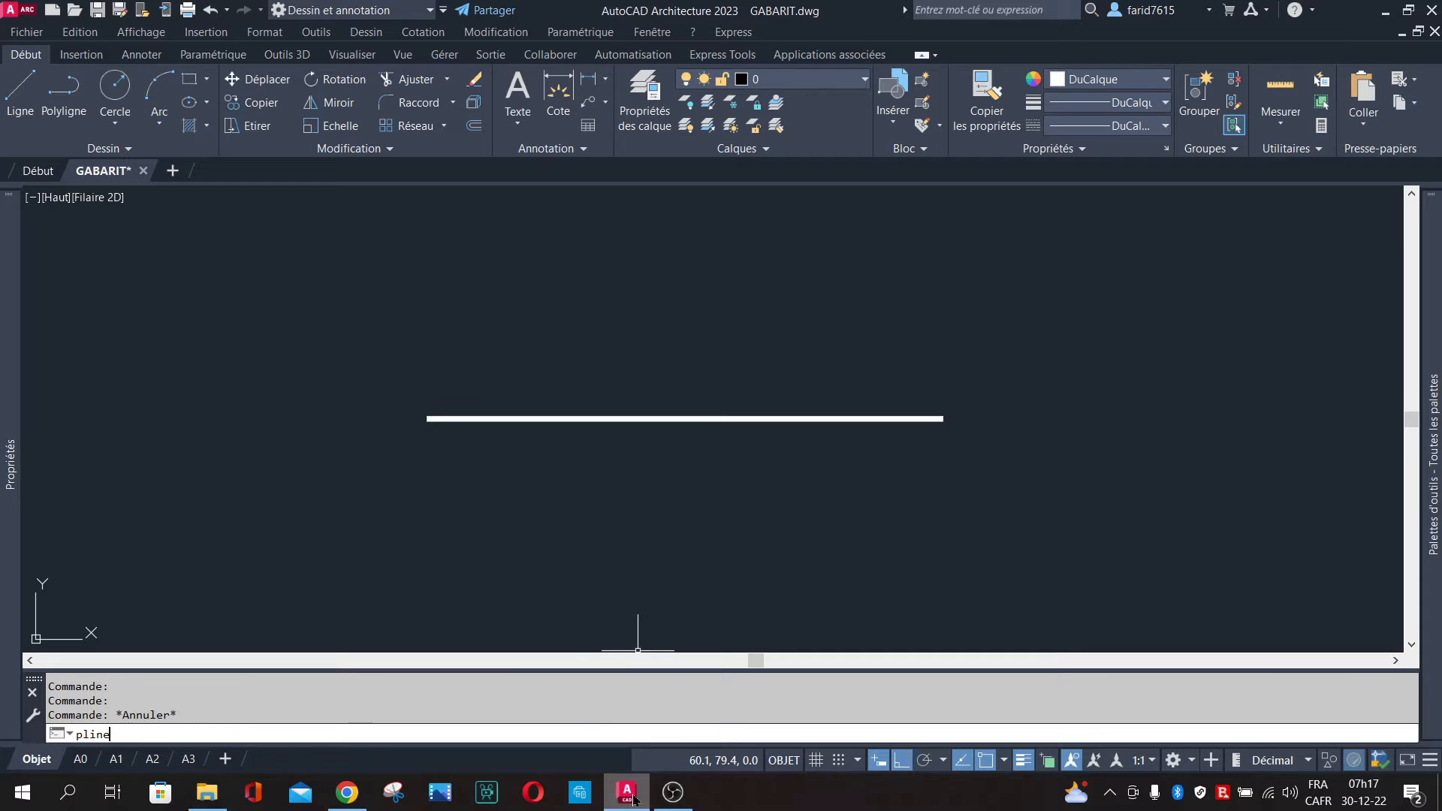
pyautogui.write('w')
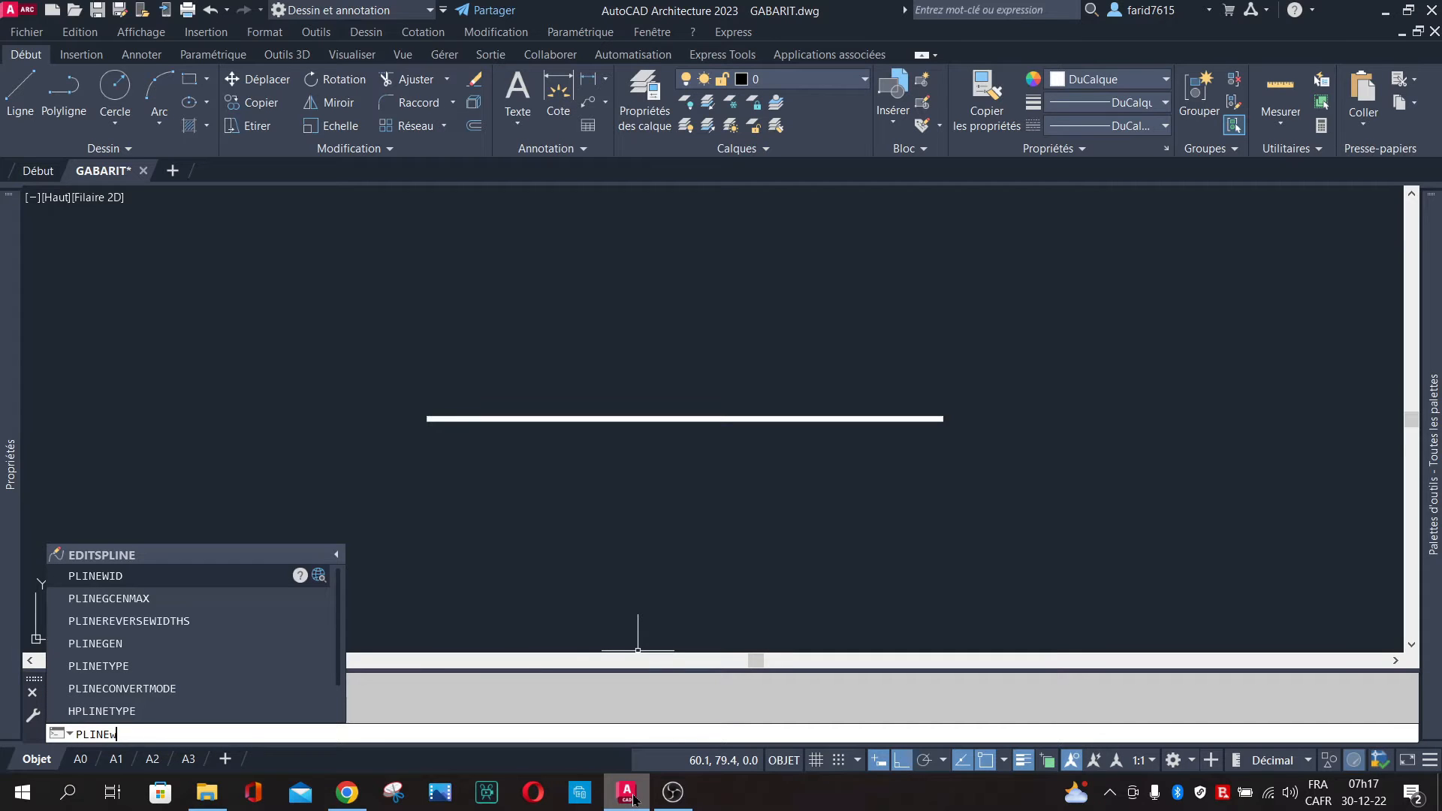
pyautogui.write('i')
pyautogui.press('Return')
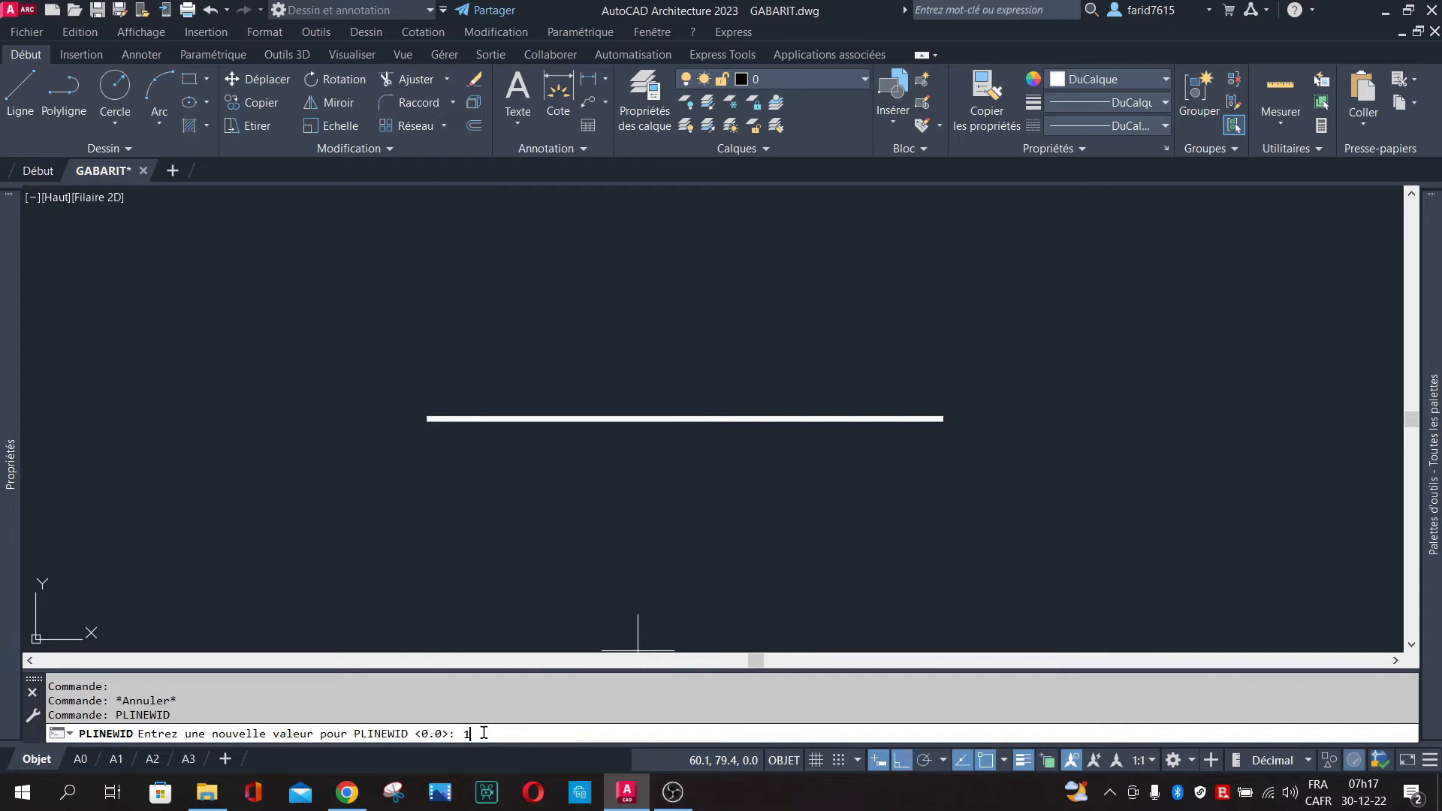
pyautogui.press('Return')
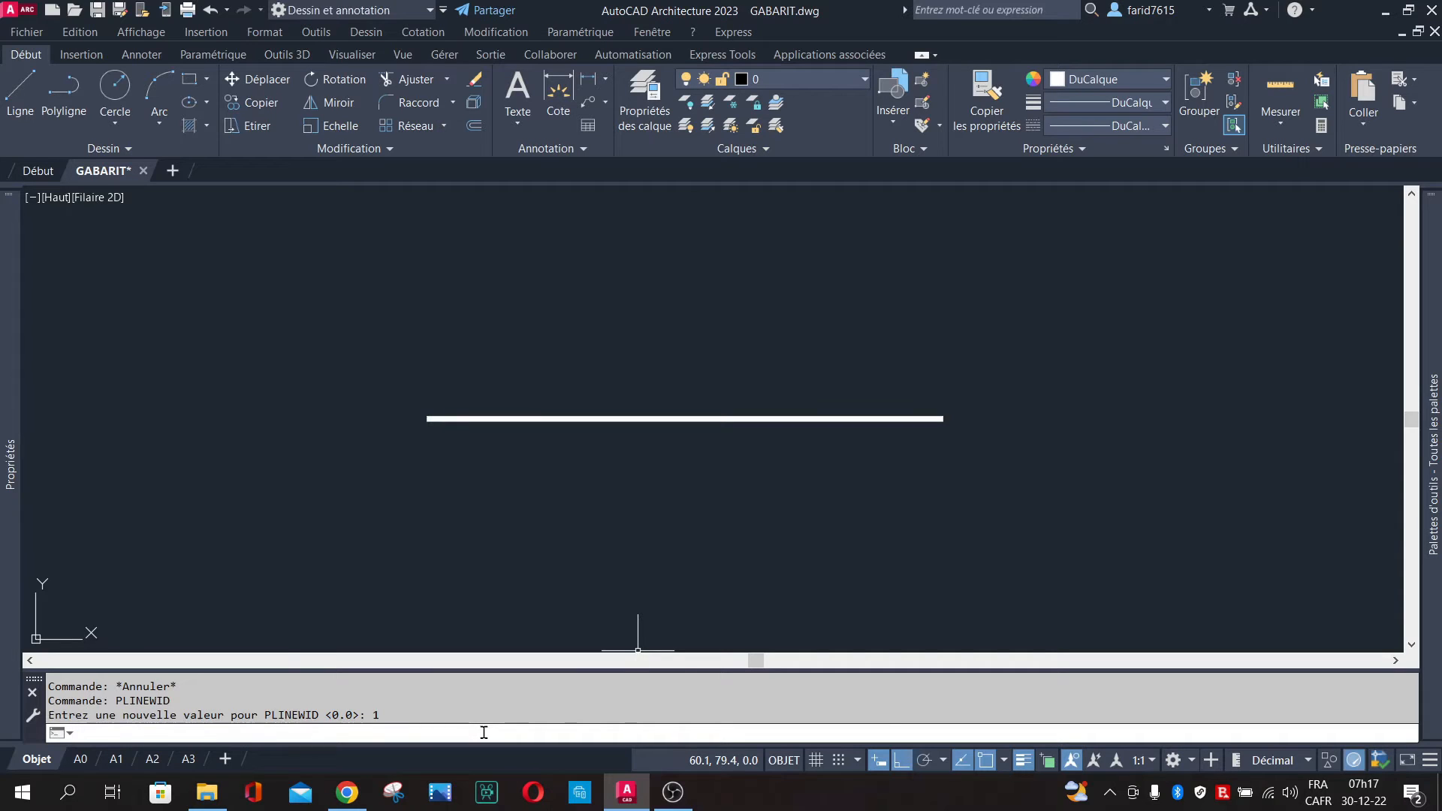
# Draw a second horizontal polyline about 182 units long above the existing thick one.
pyautogui.click(76, 97)
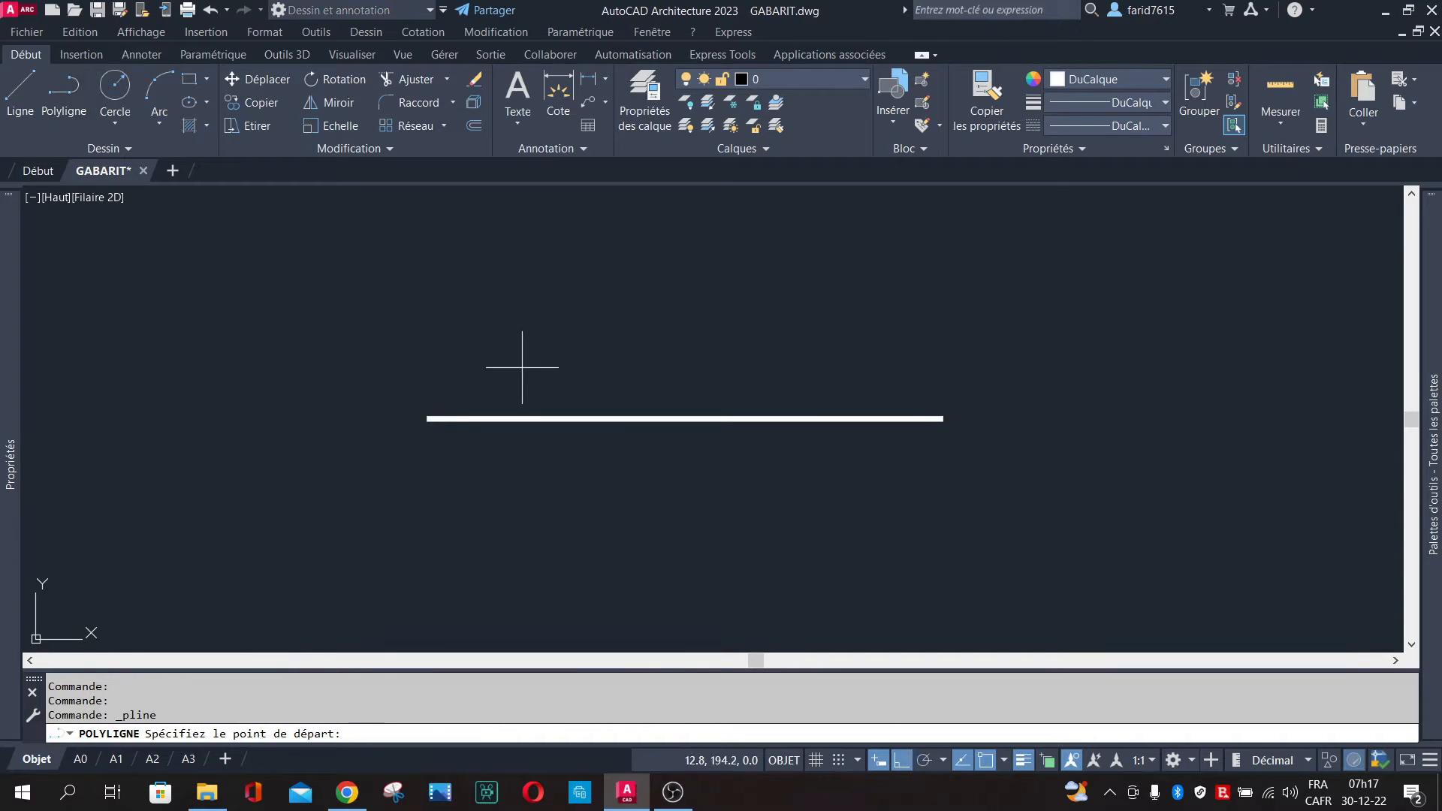
pyautogui.click(406, 326)
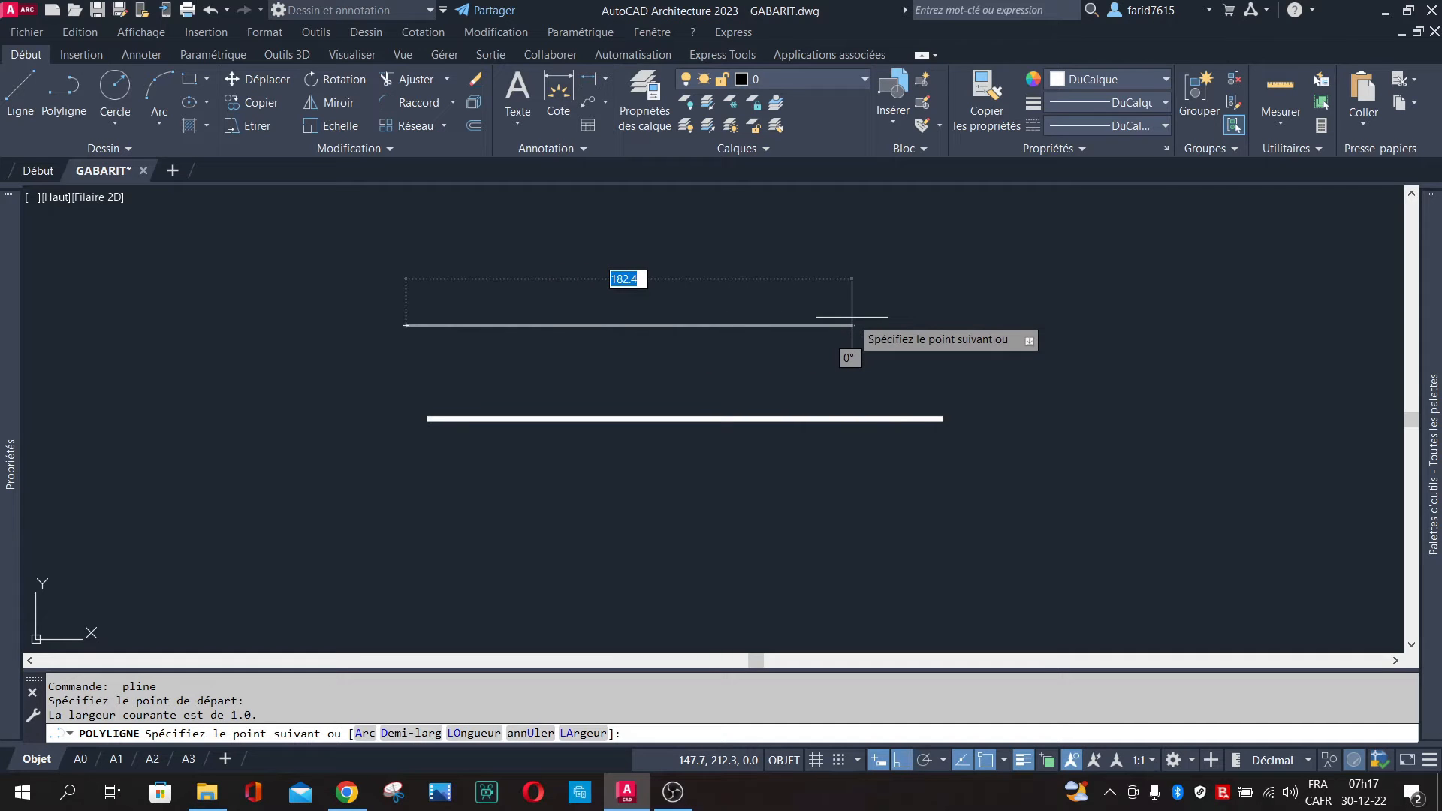
pyautogui.click(852, 318)
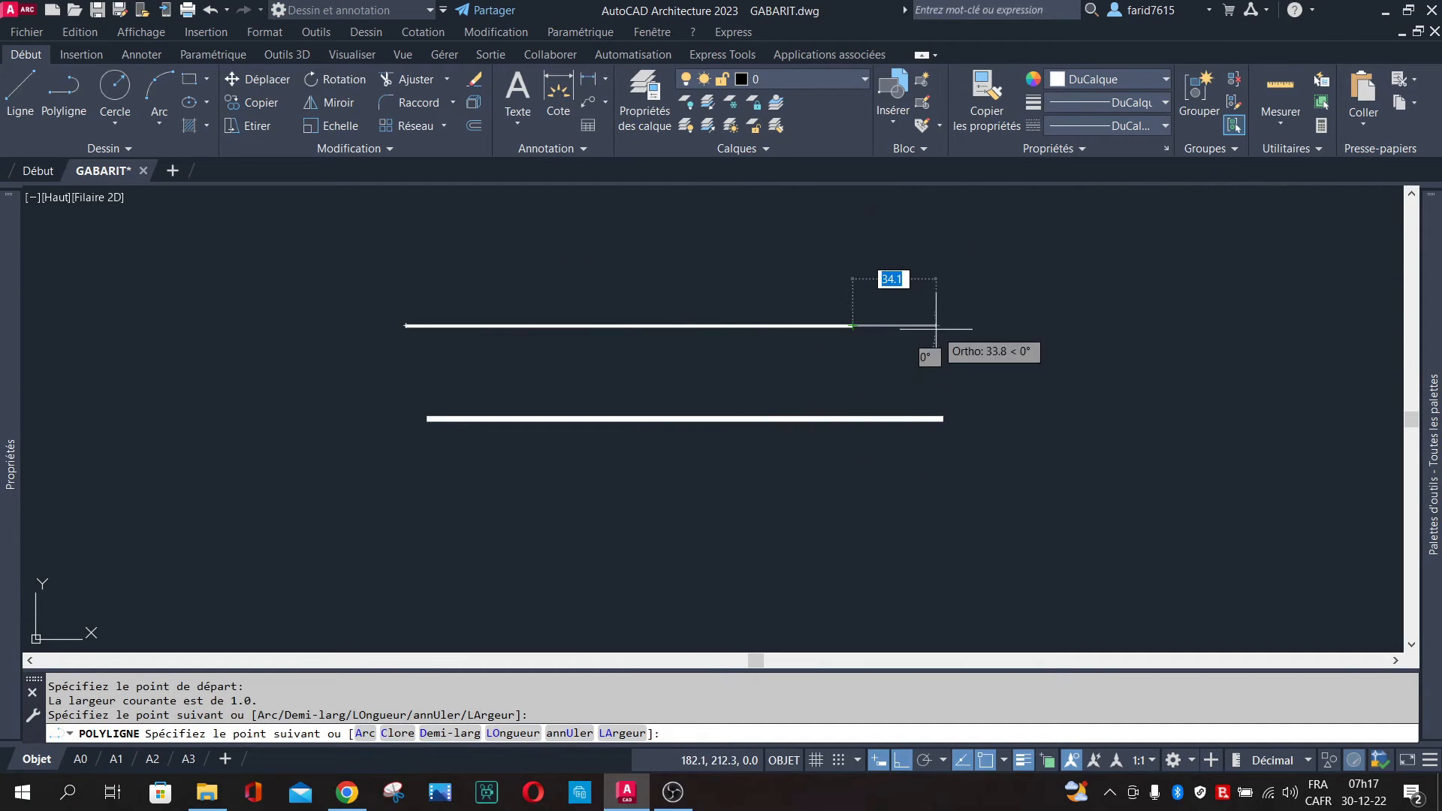
pyautogui.press('Return')
pyautogui.scroll(4, 496, 319)
pyautogui.scroll(-2, 479, 322)
# Select the lower thick polyline and check its width values in the properties.
pyautogui.click(534, 436)
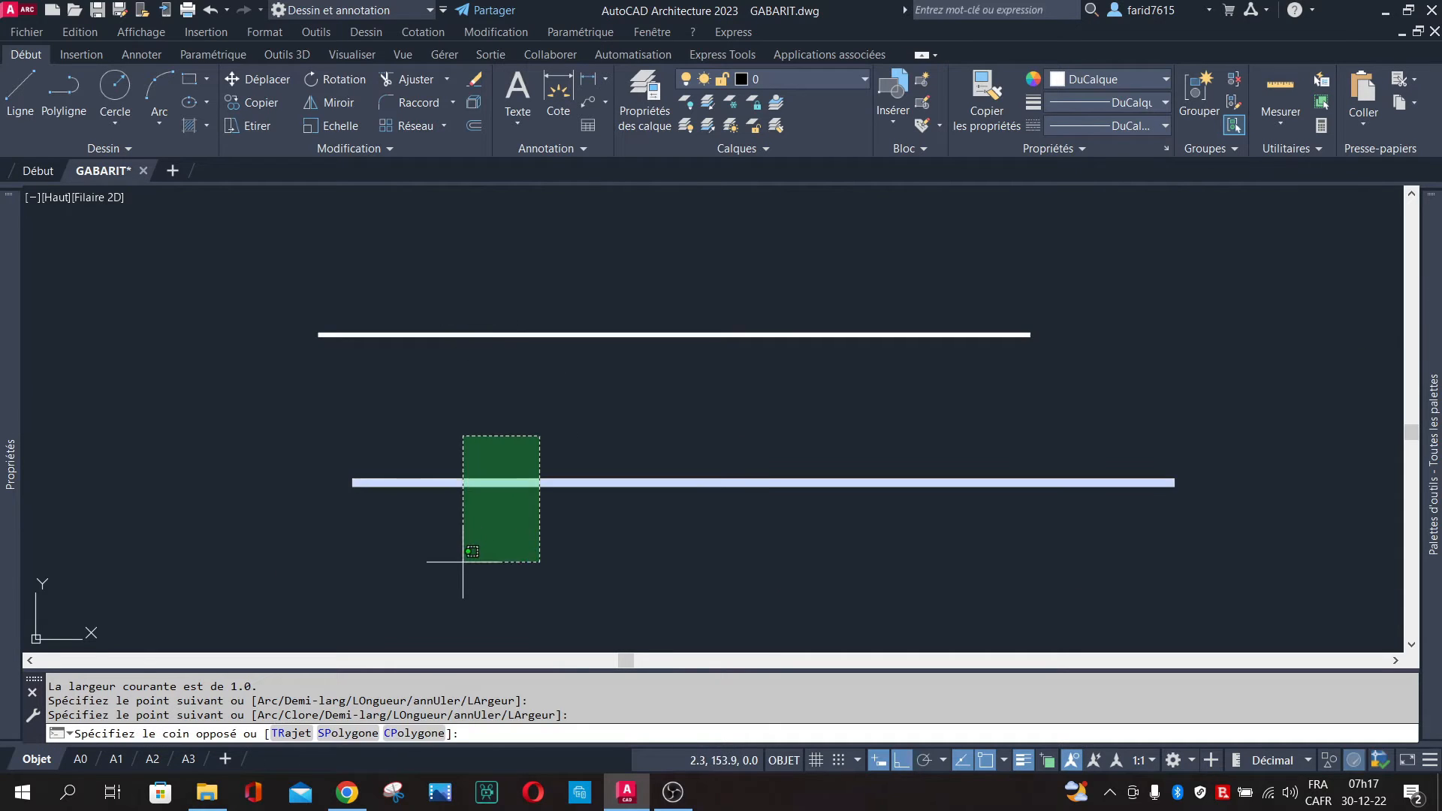
pyautogui.click(460, 582)
pyautogui.moveTo(19, 485)
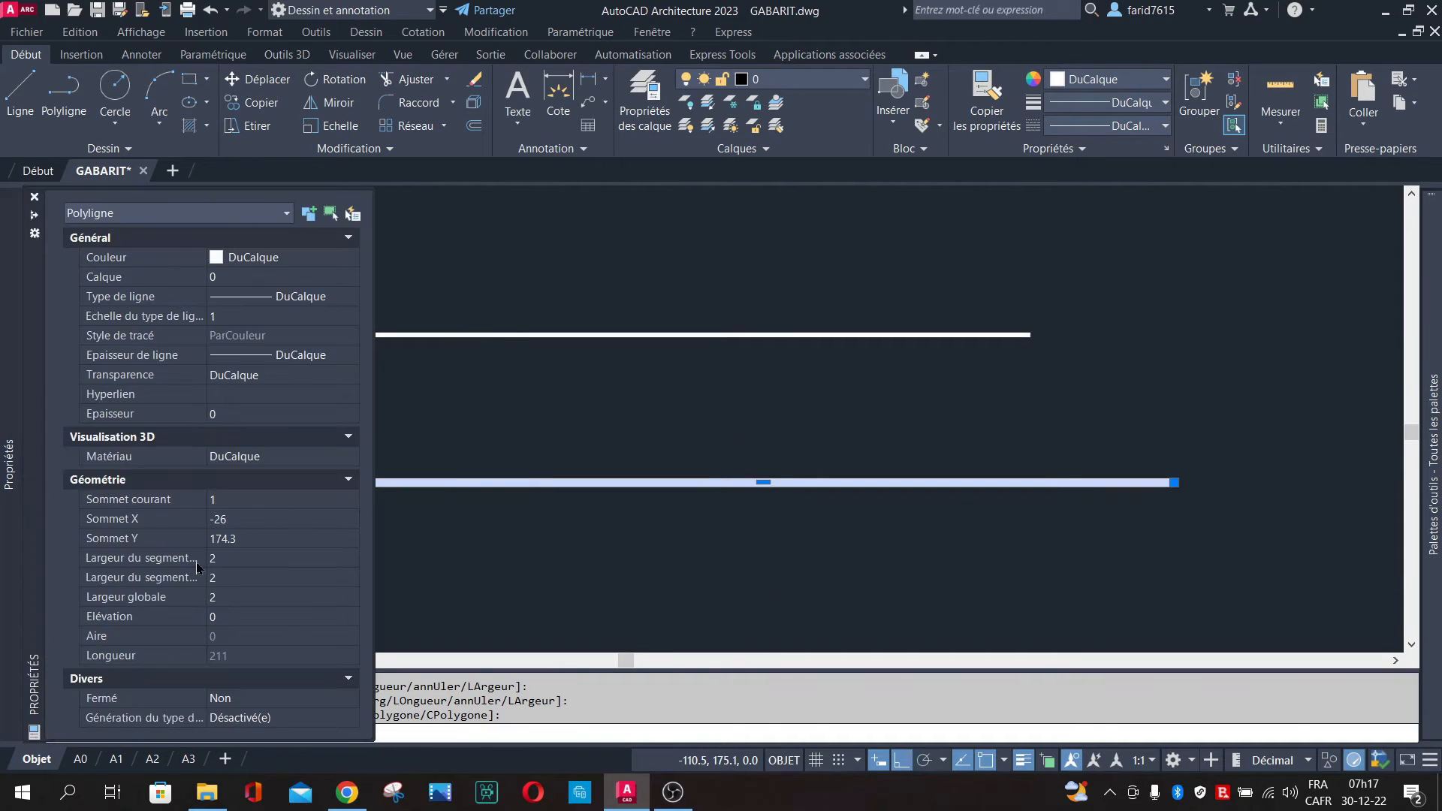
pyautogui.click(785, 265)
pyautogui.click(686, 271)
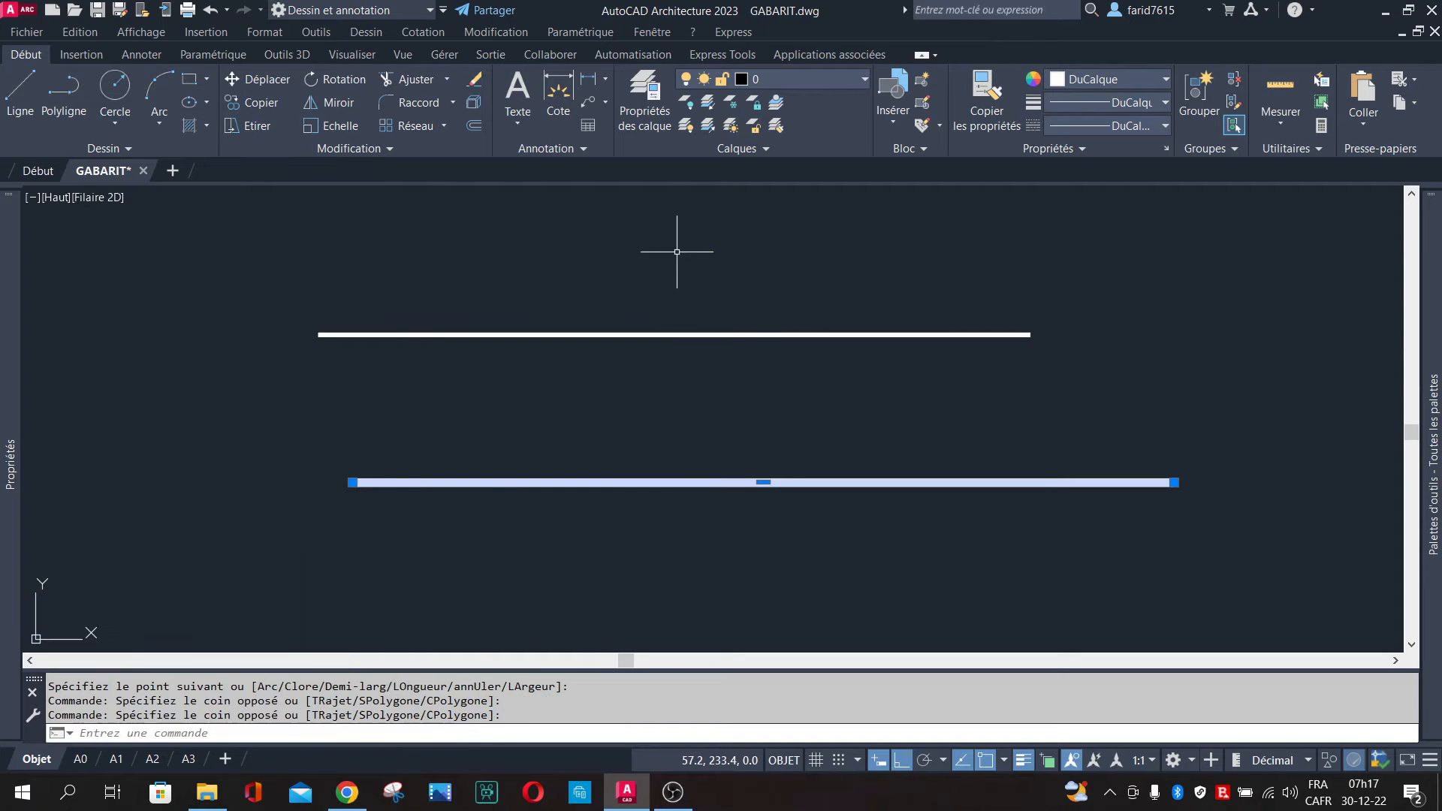
# Set the PLINEWID system variable to 0.
pyautogui.click(470, 730)
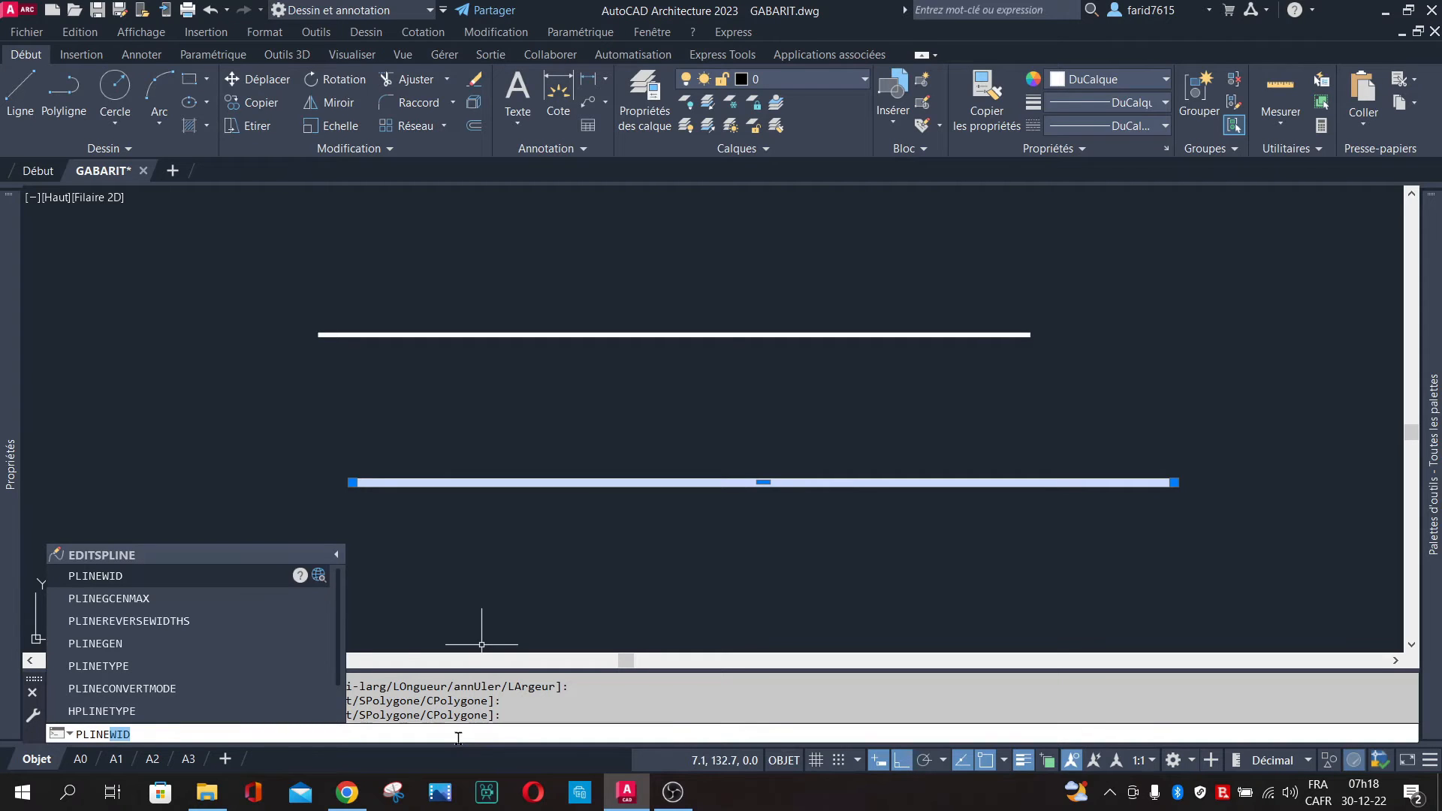
pyautogui.press('Return')
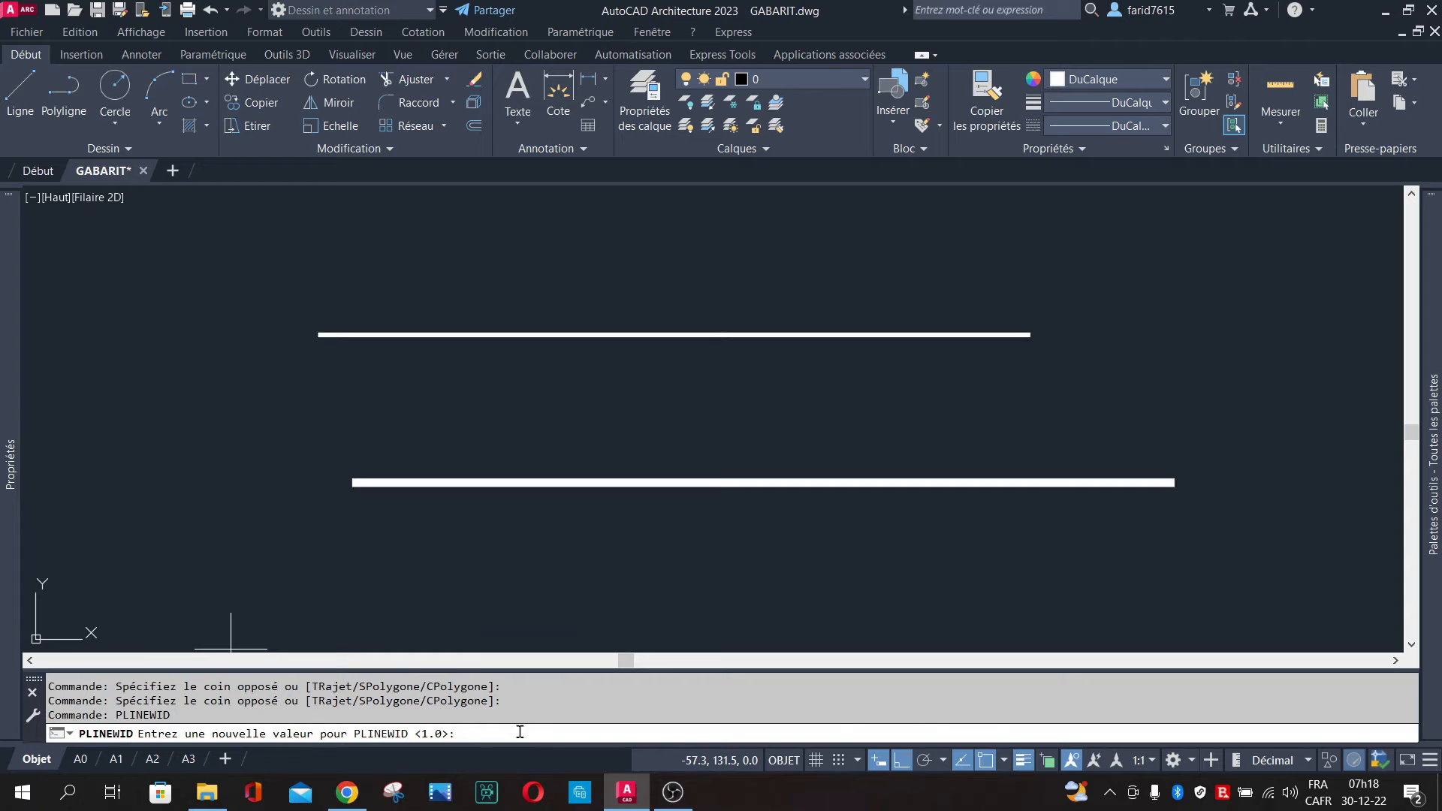
pyautogui.write('0')
pyautogui.press('Return')
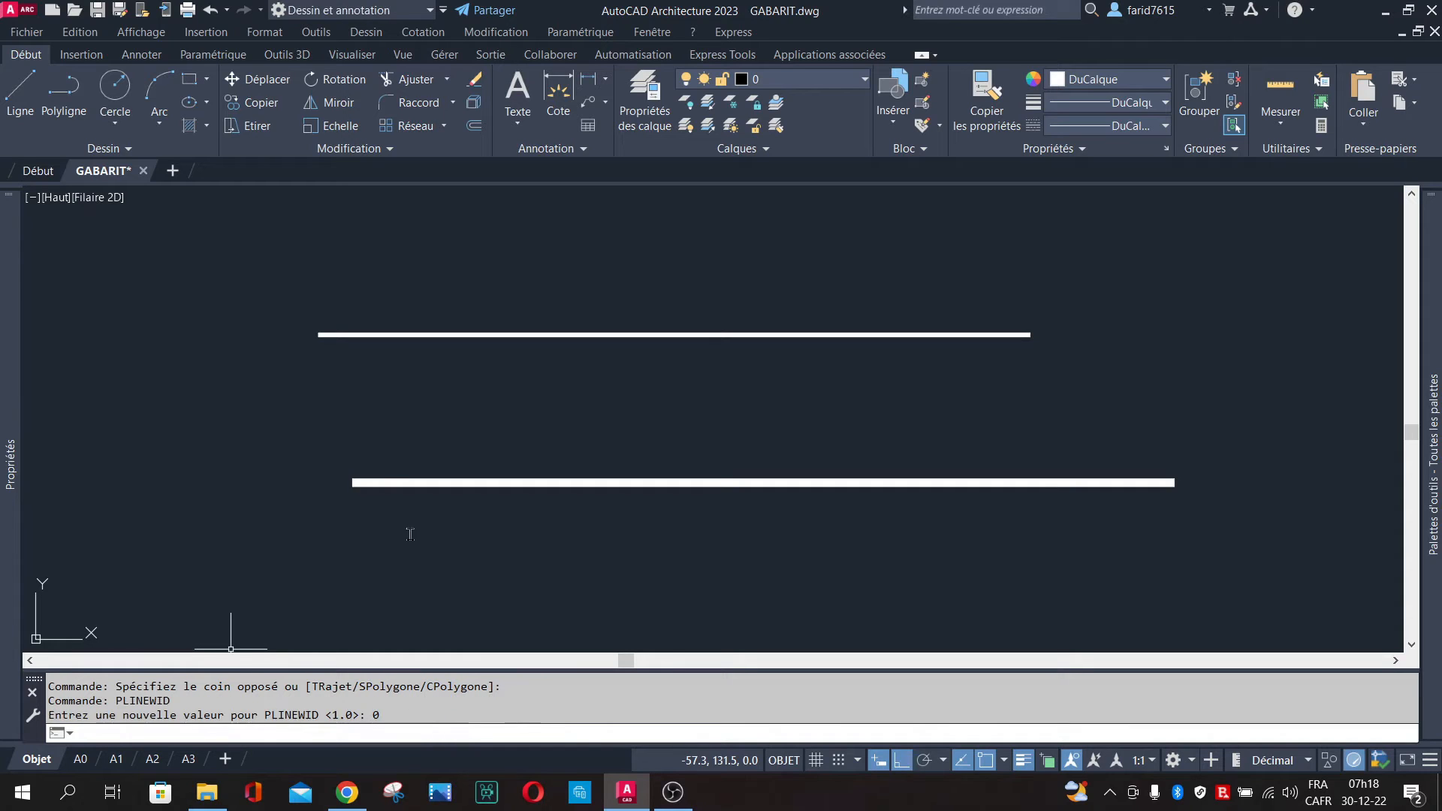
# Draw a horizontal polyline about 170 units long between the two thick polylines.
pyautogui.click(73, 92)
pyautogui.click(337, 405)
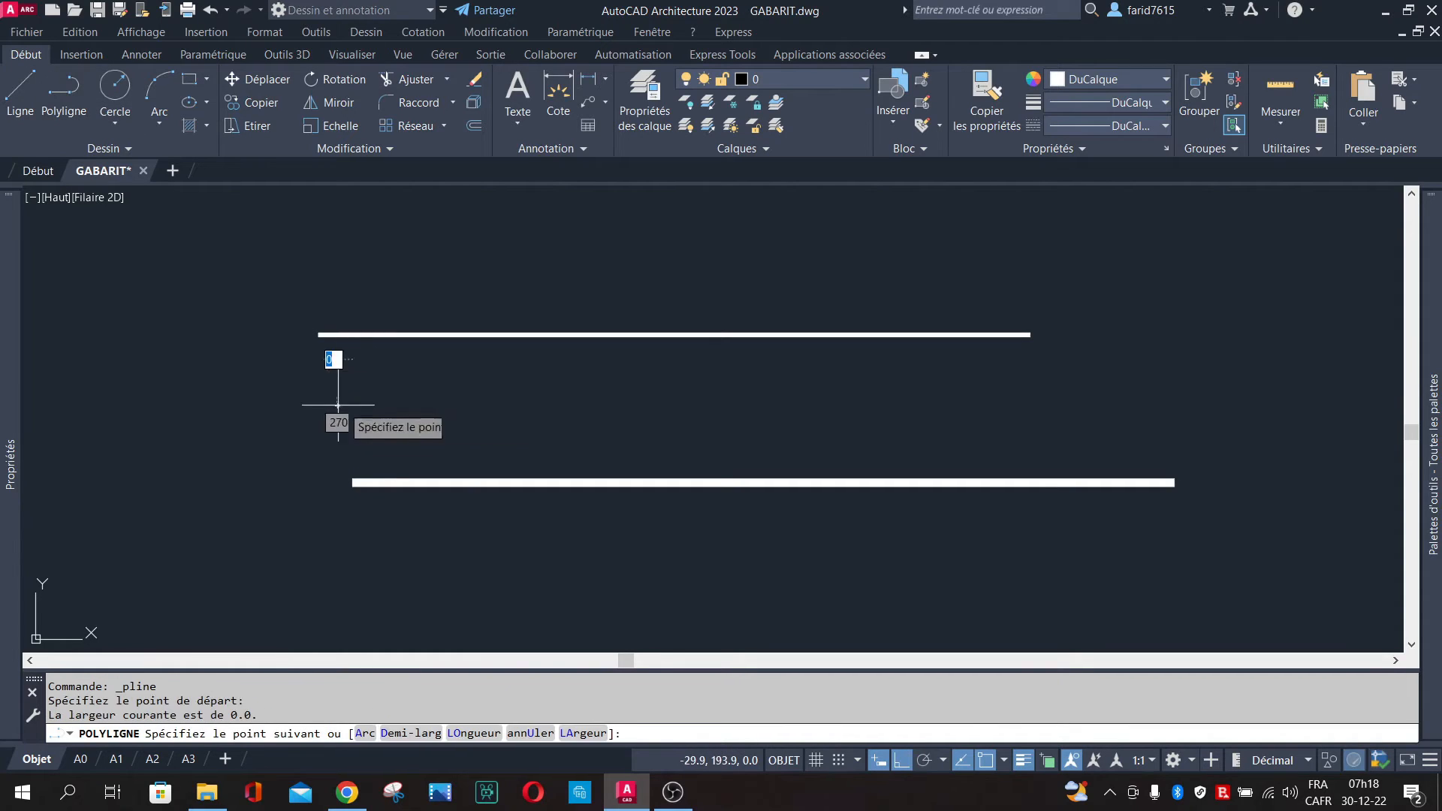
pyautogui.click(1002, 405)
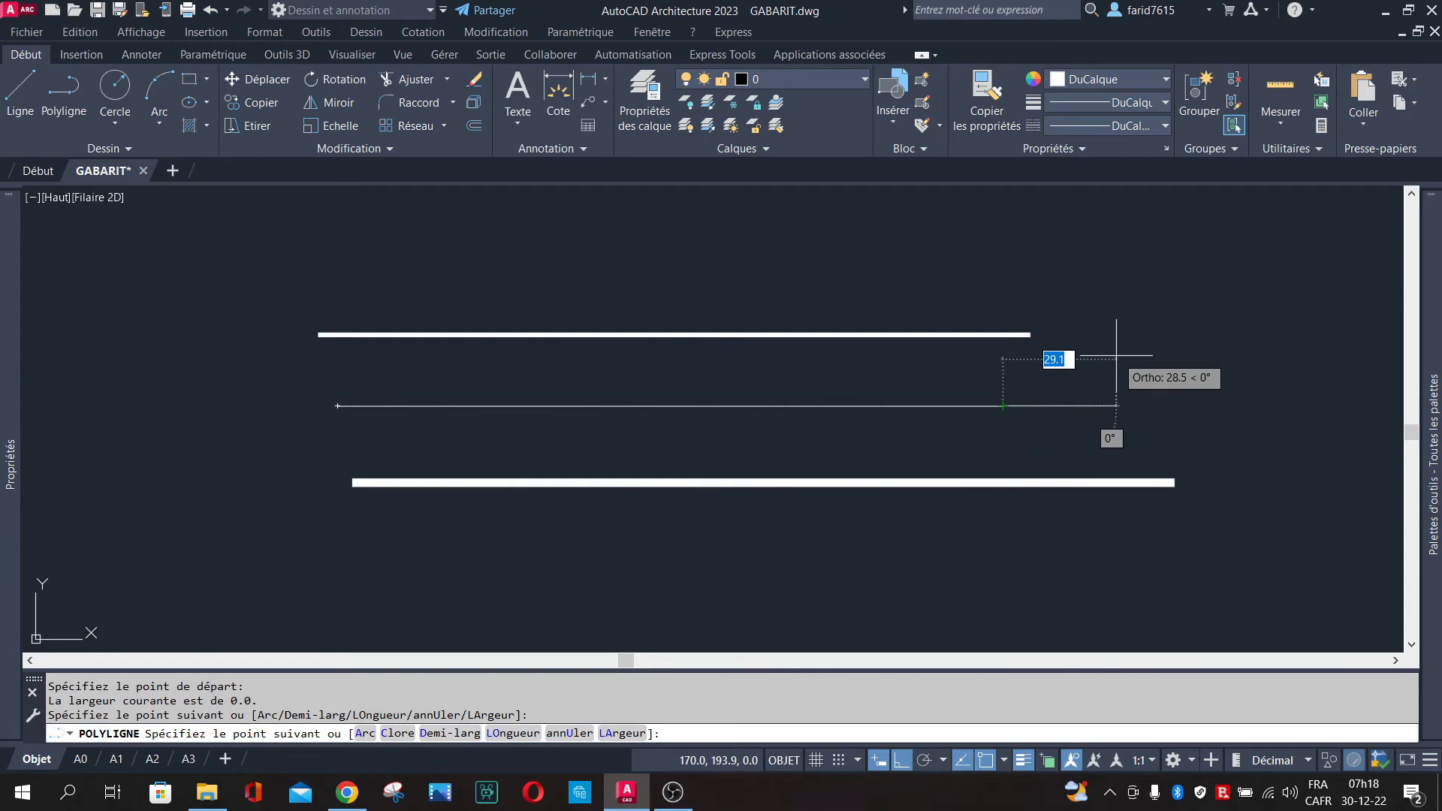
pyautogui.press('Return')
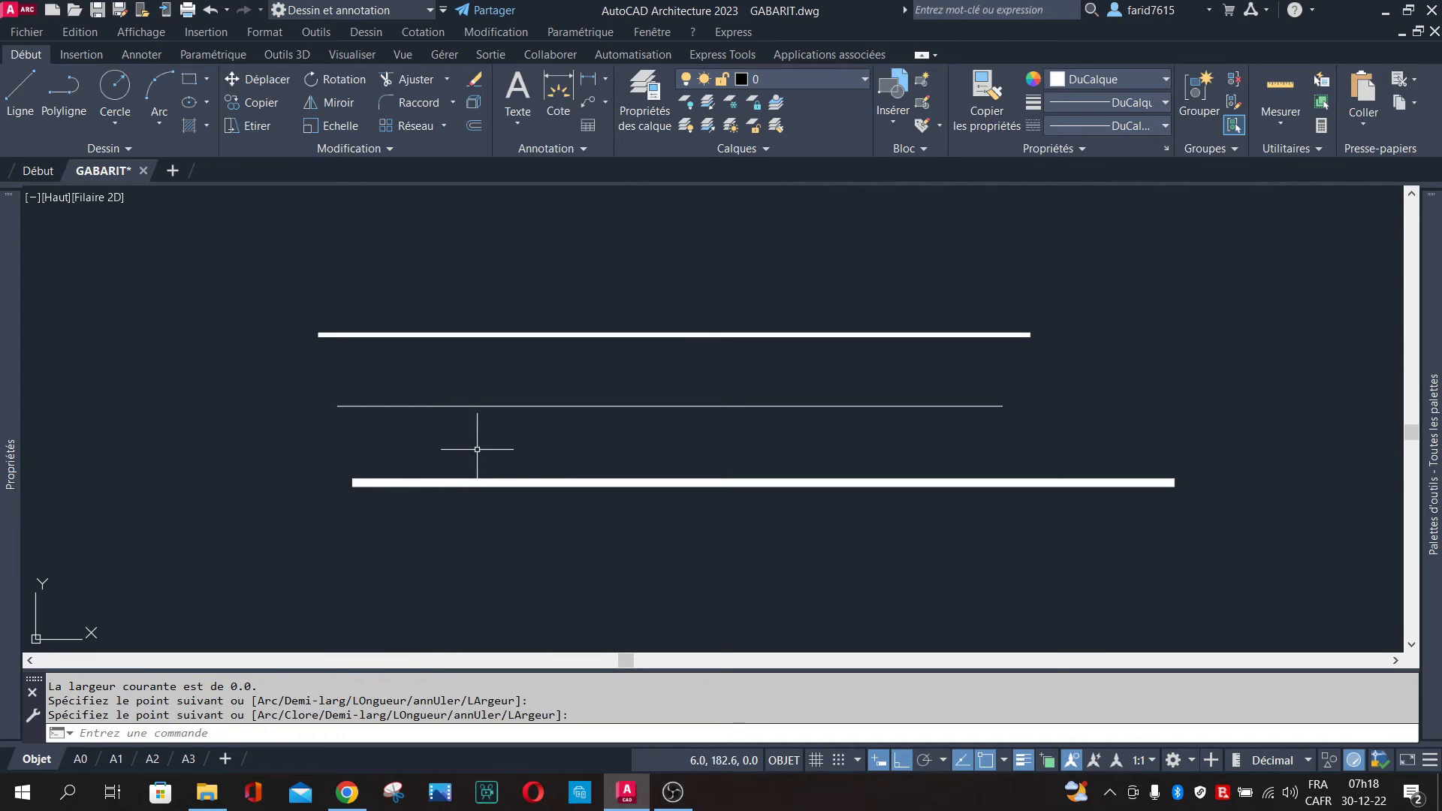
# Switch to Chrome to review the PLINEWID system variable help page and return to AutoCAD.
pyautogui.click(347, 793)
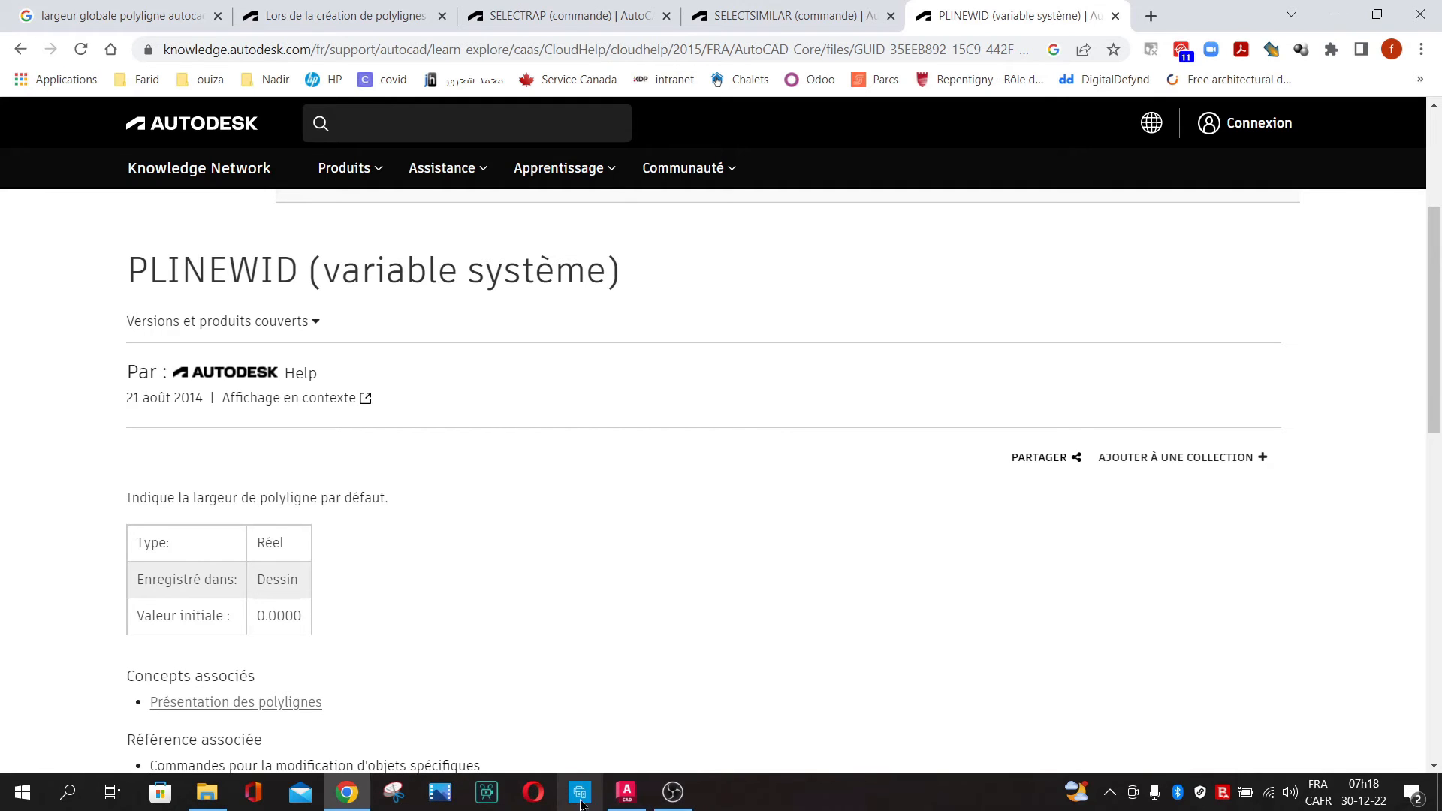
pyautogui.click(626, 794)
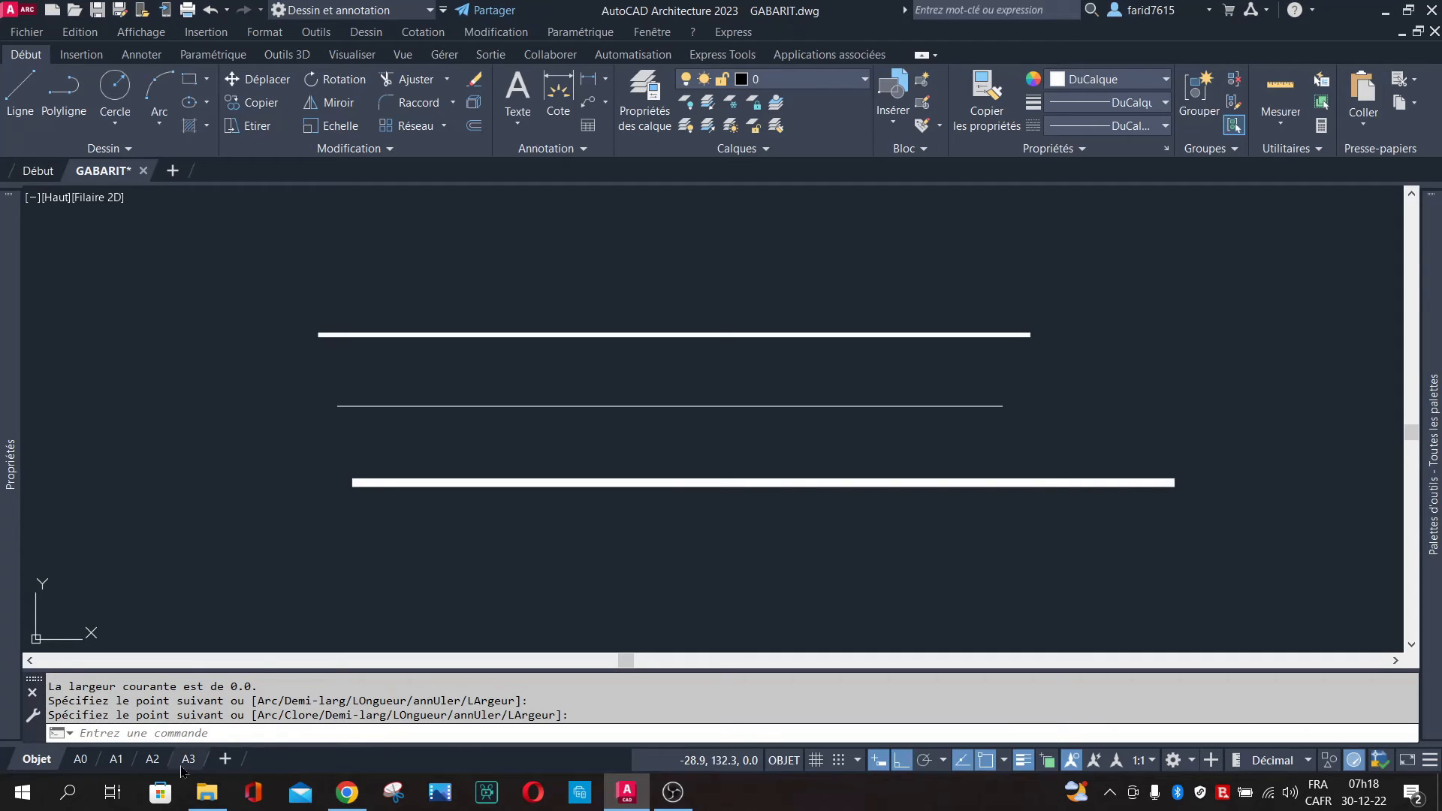
# Open the A3 layout and examine the line thicknesses of its border and title block.
pyautogui.click(188, 758)
pyautogui.scroll(-4, 765, 495)
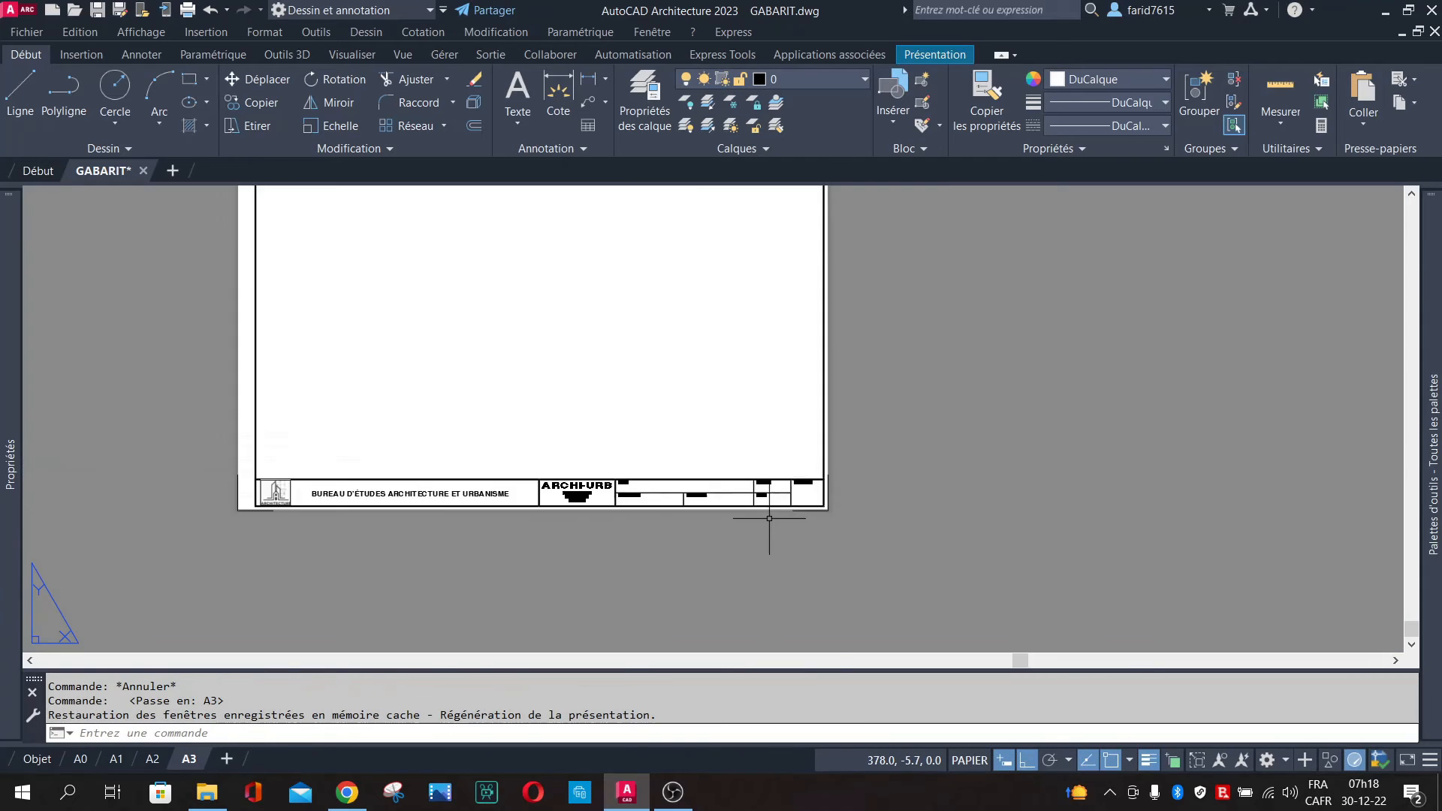
pyautogui.scroll(6, 850, 438)
pyautogui.scroll(-3, 831, 489)
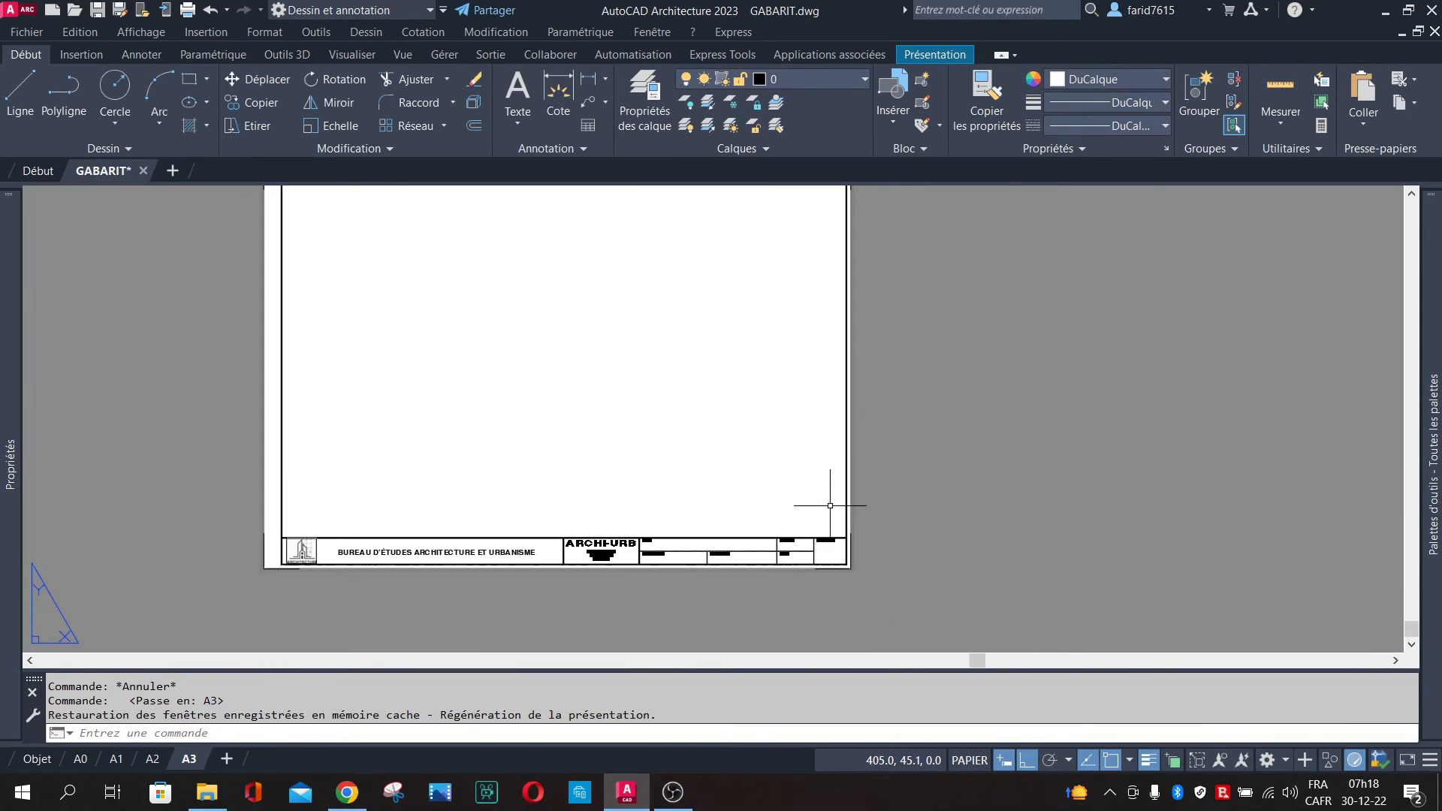
pyautogui.scroll(3, 744, 541)
pyautogui.scroll(3, 546, 521)
pyautogui.scroll(-2, 759, 523)
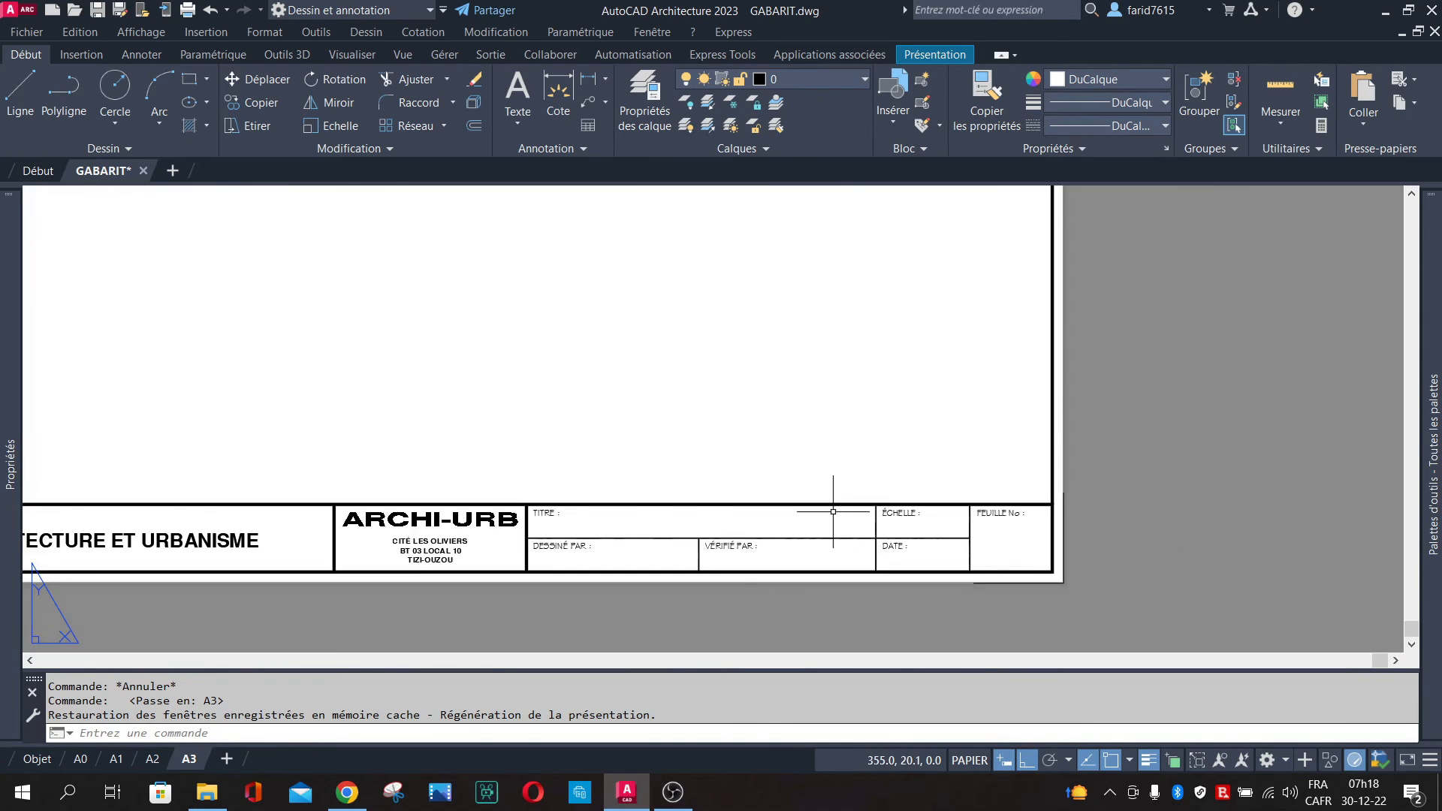
pyautogui.scroll(-3, 473, 505)
pyautogui.scroll(5, 280, 449)
pyautogui.scroll(-5, 345, 496)
pyautogui.scroll(4, 335, 508)
# Select the A3 border polyline, view the available lineweights, and clear the selection.
pyautogui.click(371, 505)
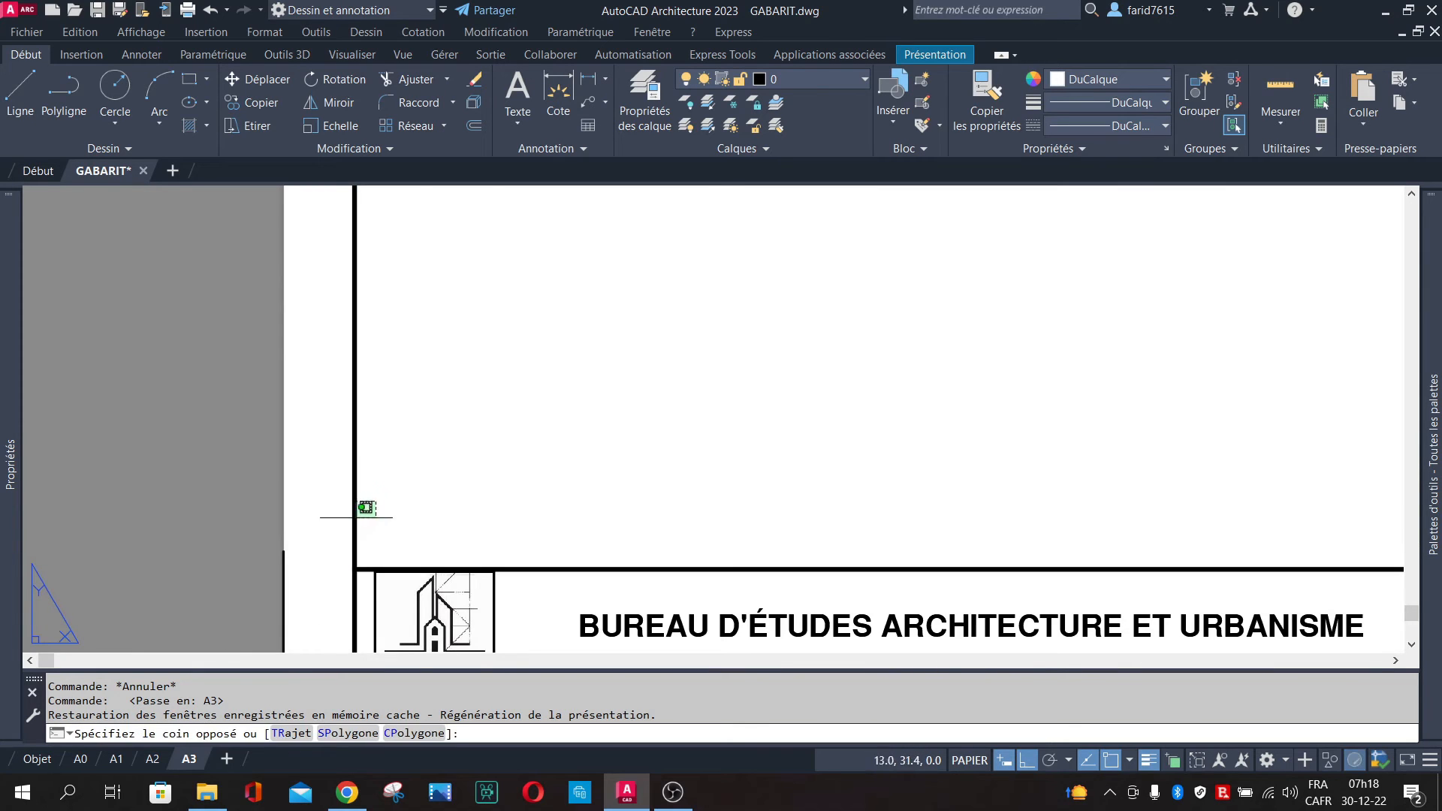
pyautogui.scroll(-5, 310, 500)
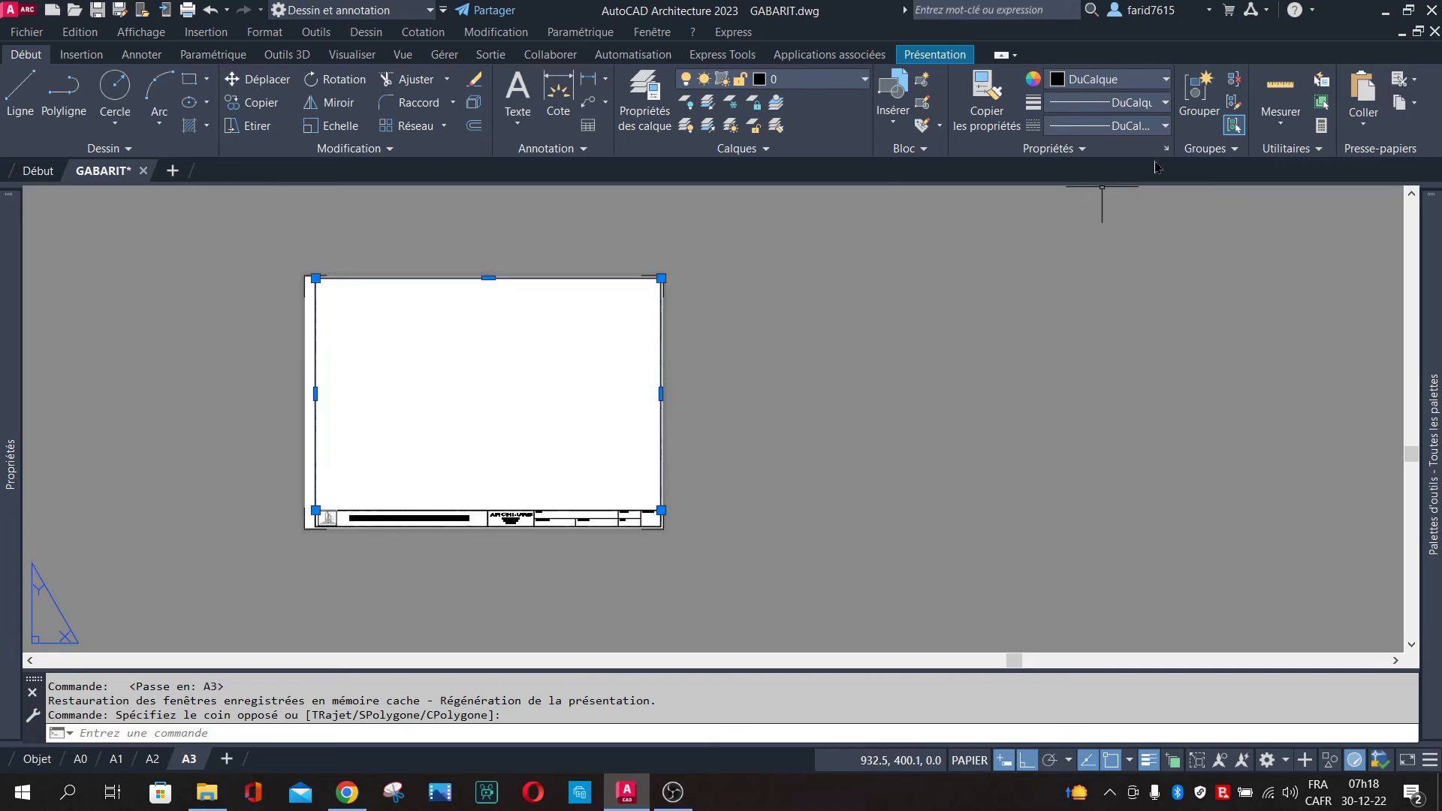
pyautogui.click(1100, 107)
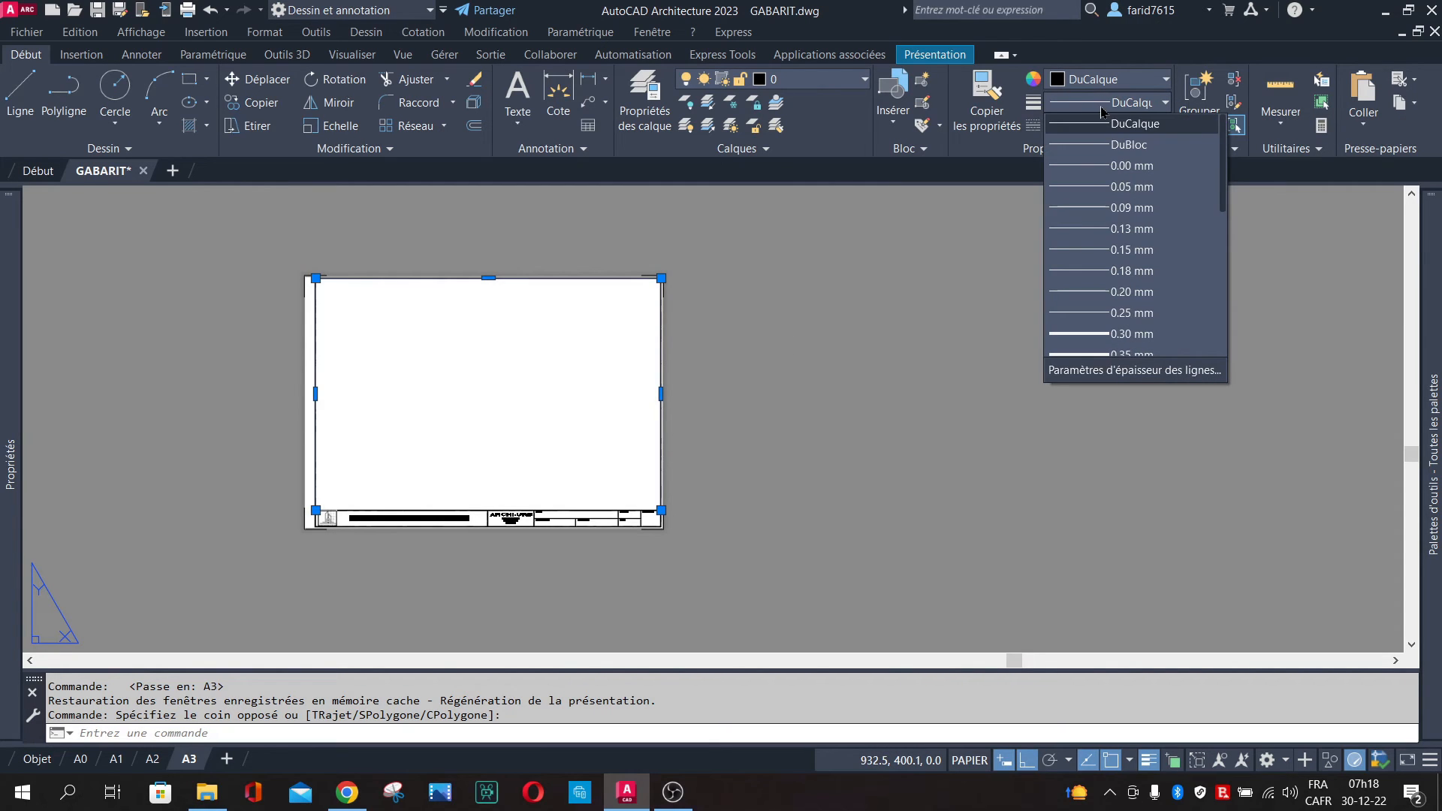
pyautogui.click(968, 286)
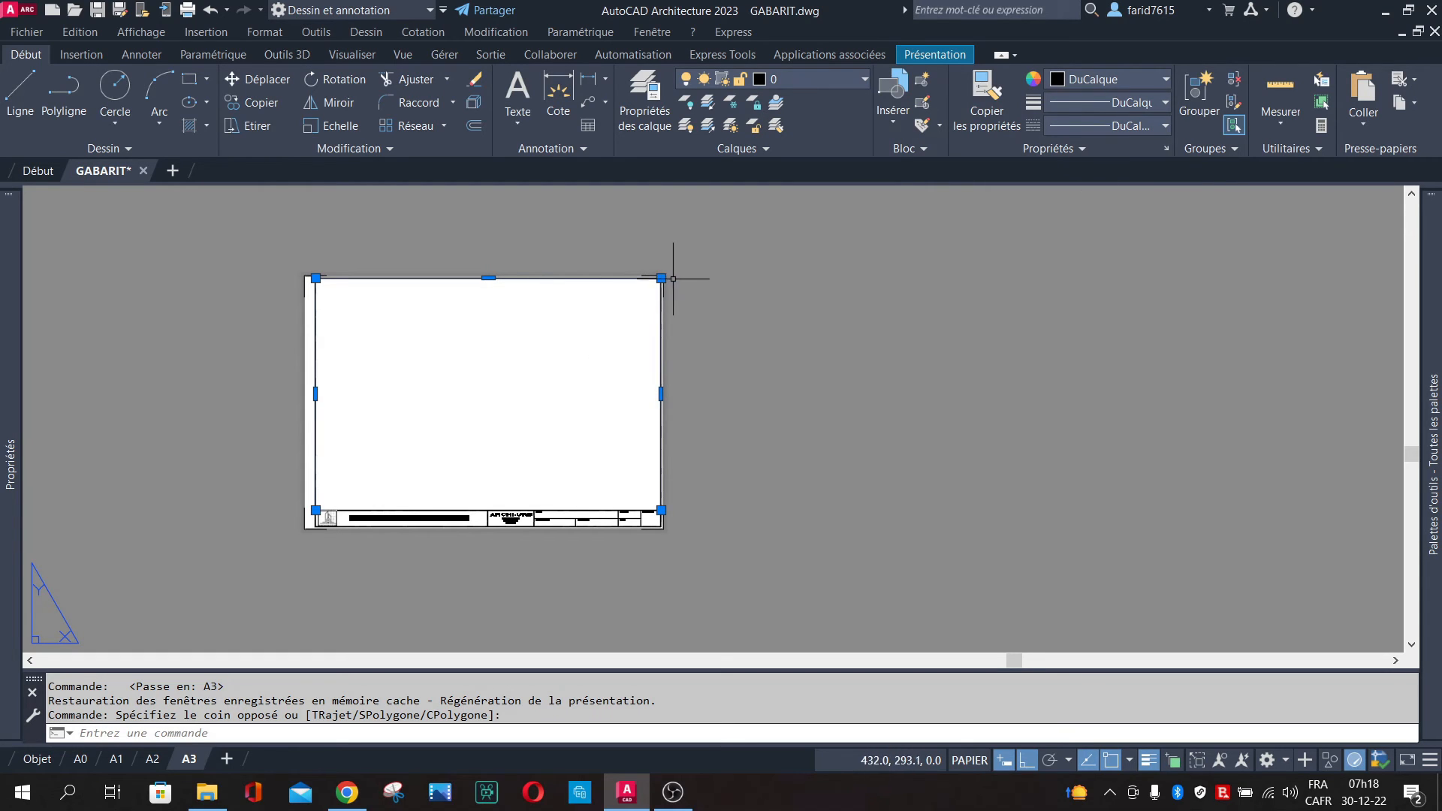
pyautogui.press('Escape')
# Select the A3 border polyline again, check its global width in the properties, and deselect it.
pyautogui.scroll(5, 342, 514)
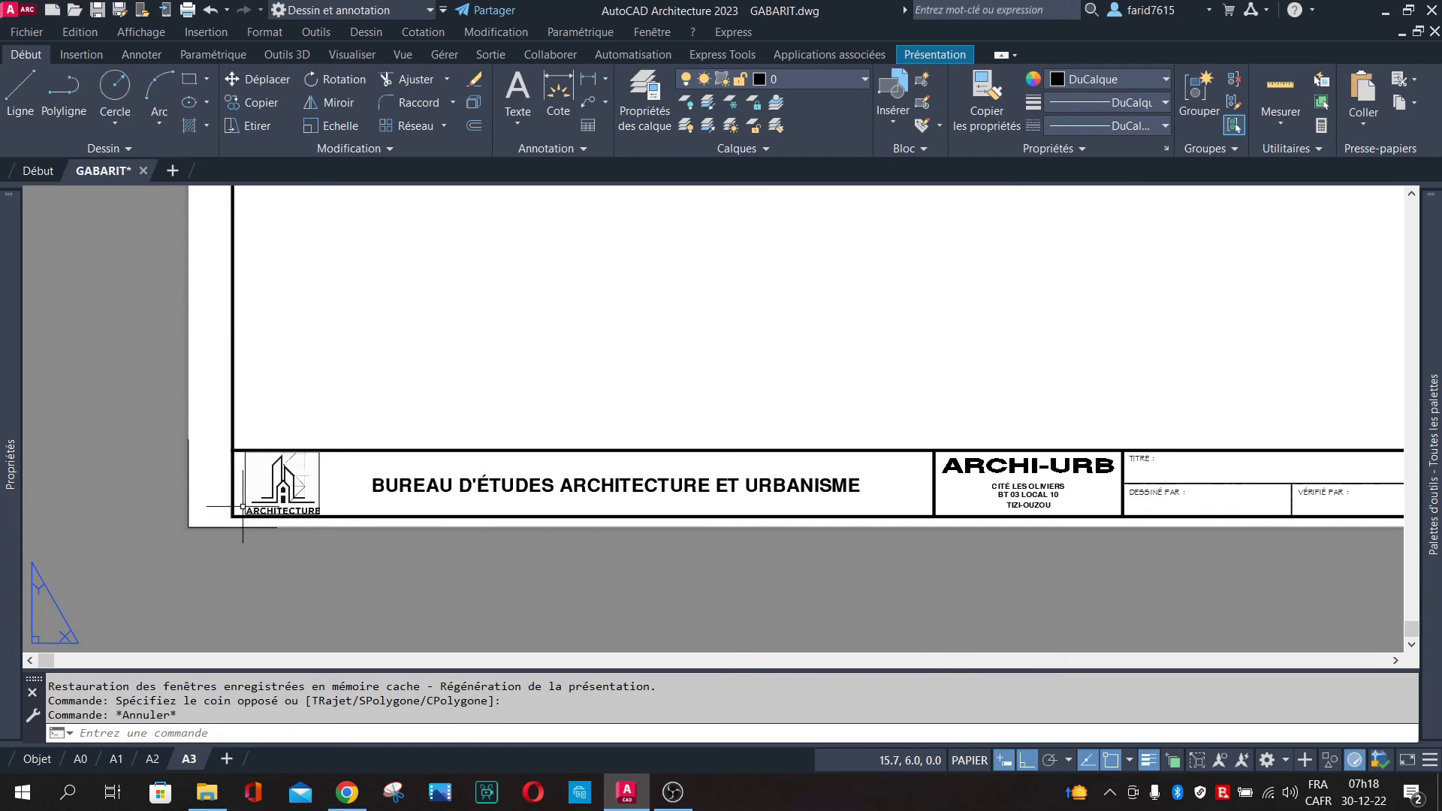
pyautogui.click(262, 389)
pyautogui.click(206, 420)
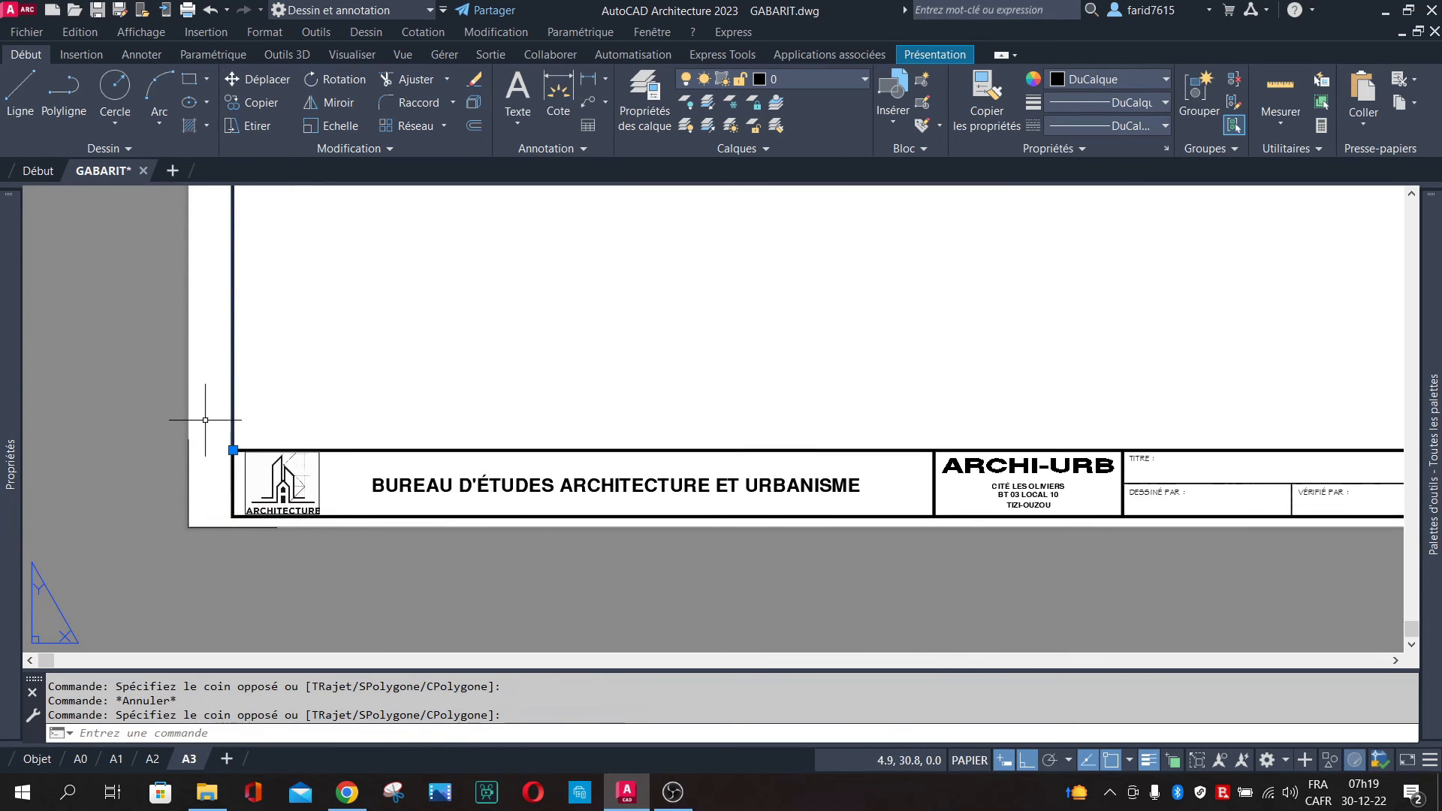
pyautogui.scroll(-5, 297, 315)
pyautogui.scroll(2, 299, 355)
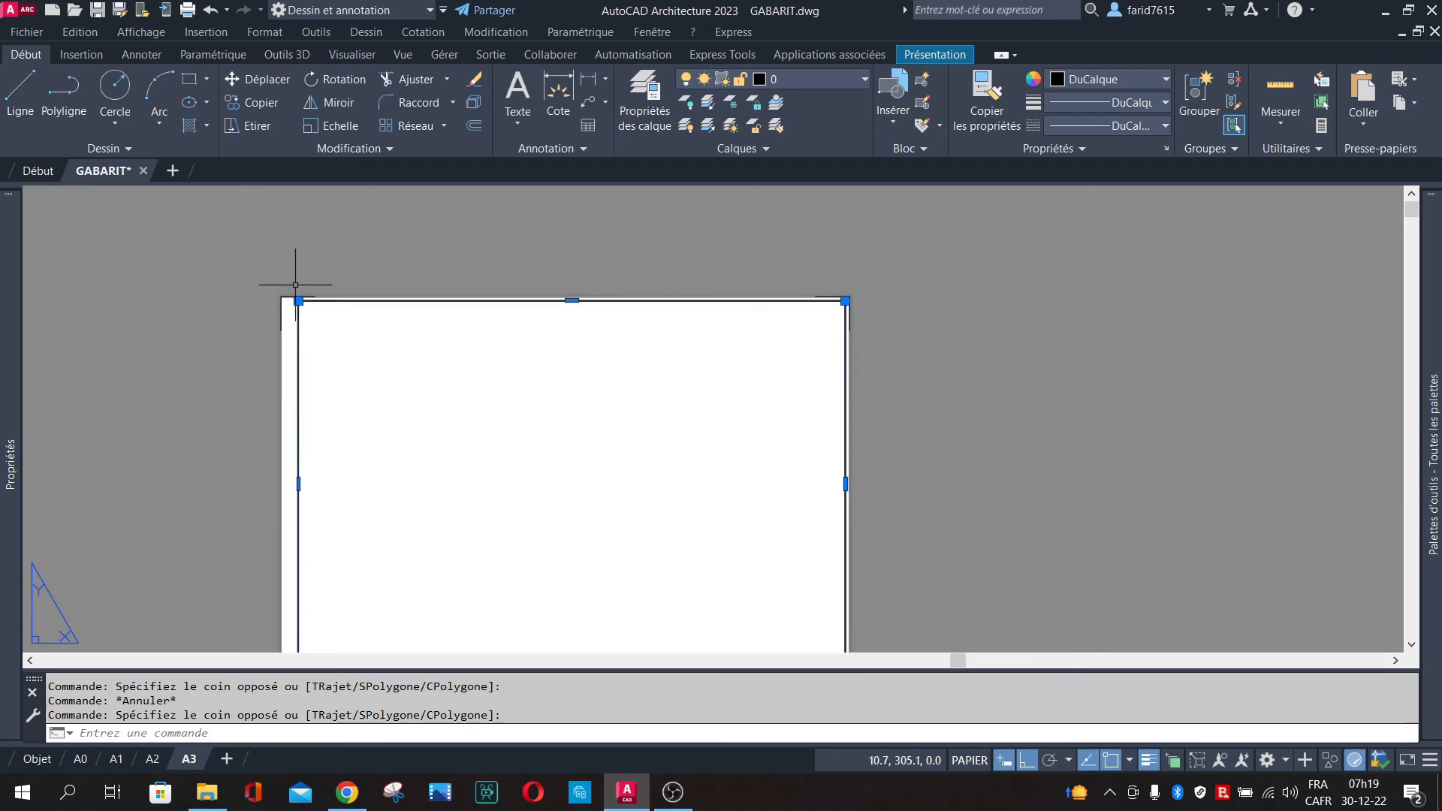
pyautogui.moveTo(10, 366)
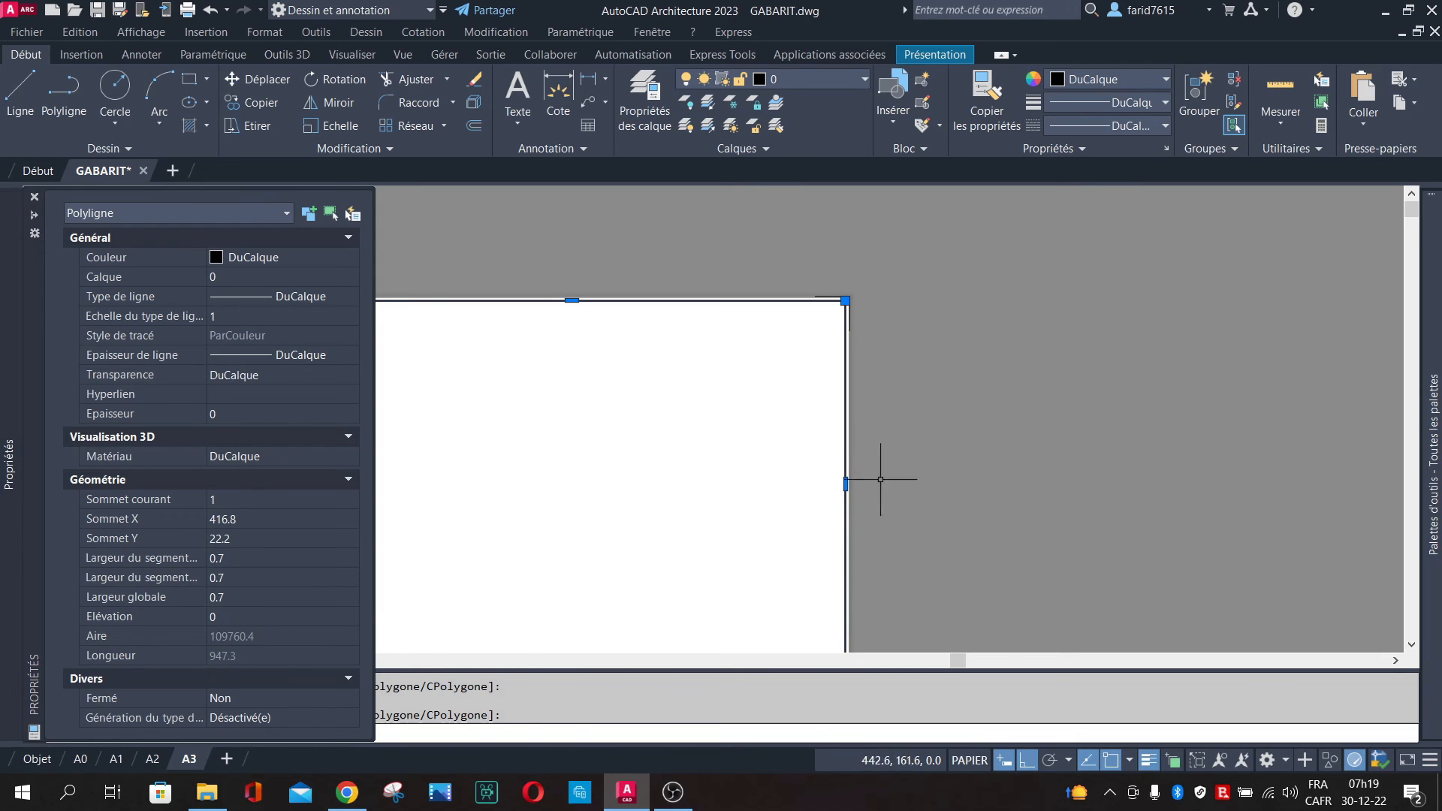
pyautogui.click(749, 454)
pyautogui.click(538, 528)
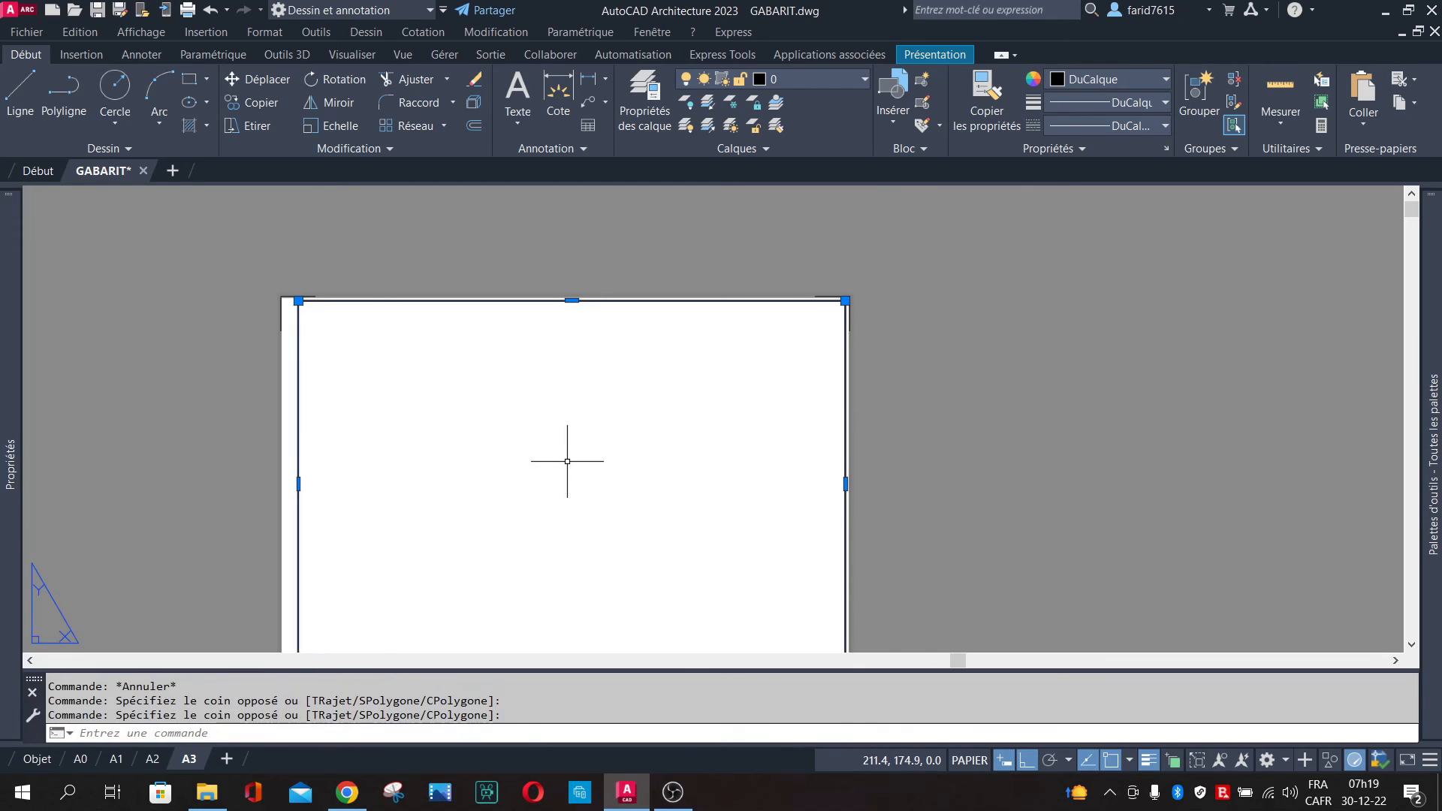
pyautogui.press('Escape')
# Select the vertical title block divider beside FEUILLE No, check its properties, and deselect it.
pyautogui.scroll(-4, 593, 451)
pyautogui.scroll(8, 660, 489)
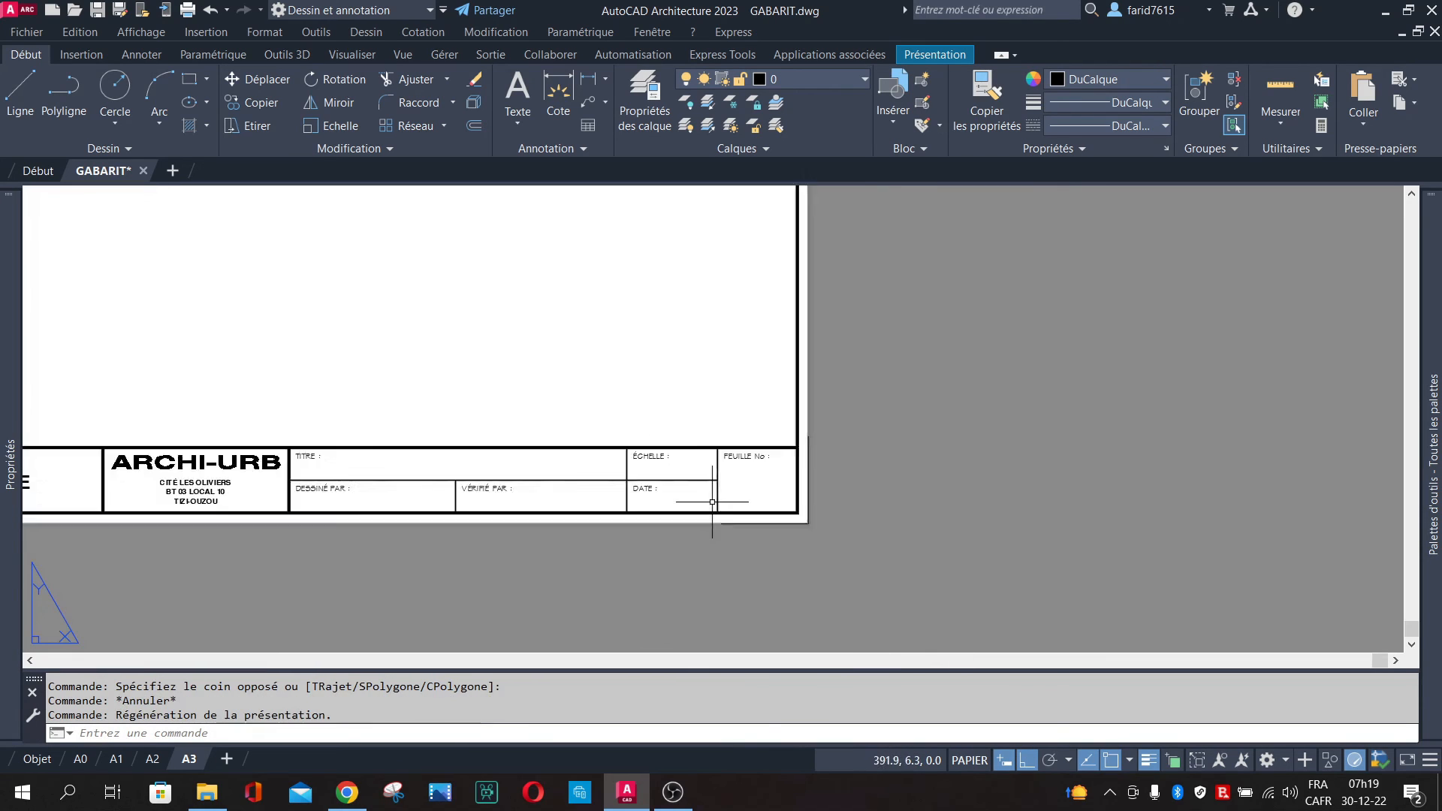
pyautogui.click(734, 439)
pyautogui.click(710, 453)
pyautogui.moveTo(9, 471)
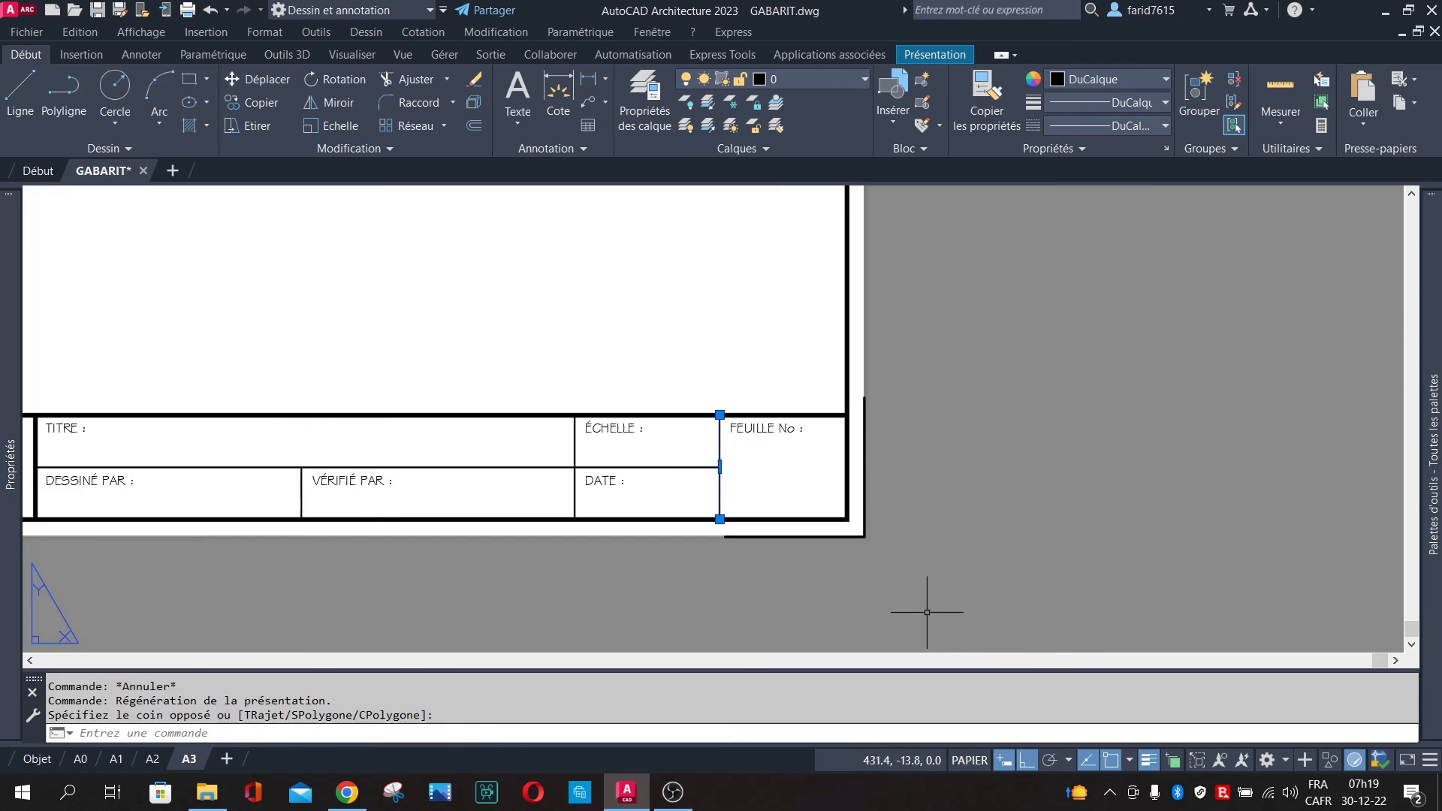
pyautogui.hotkey('ctrl', 'z')
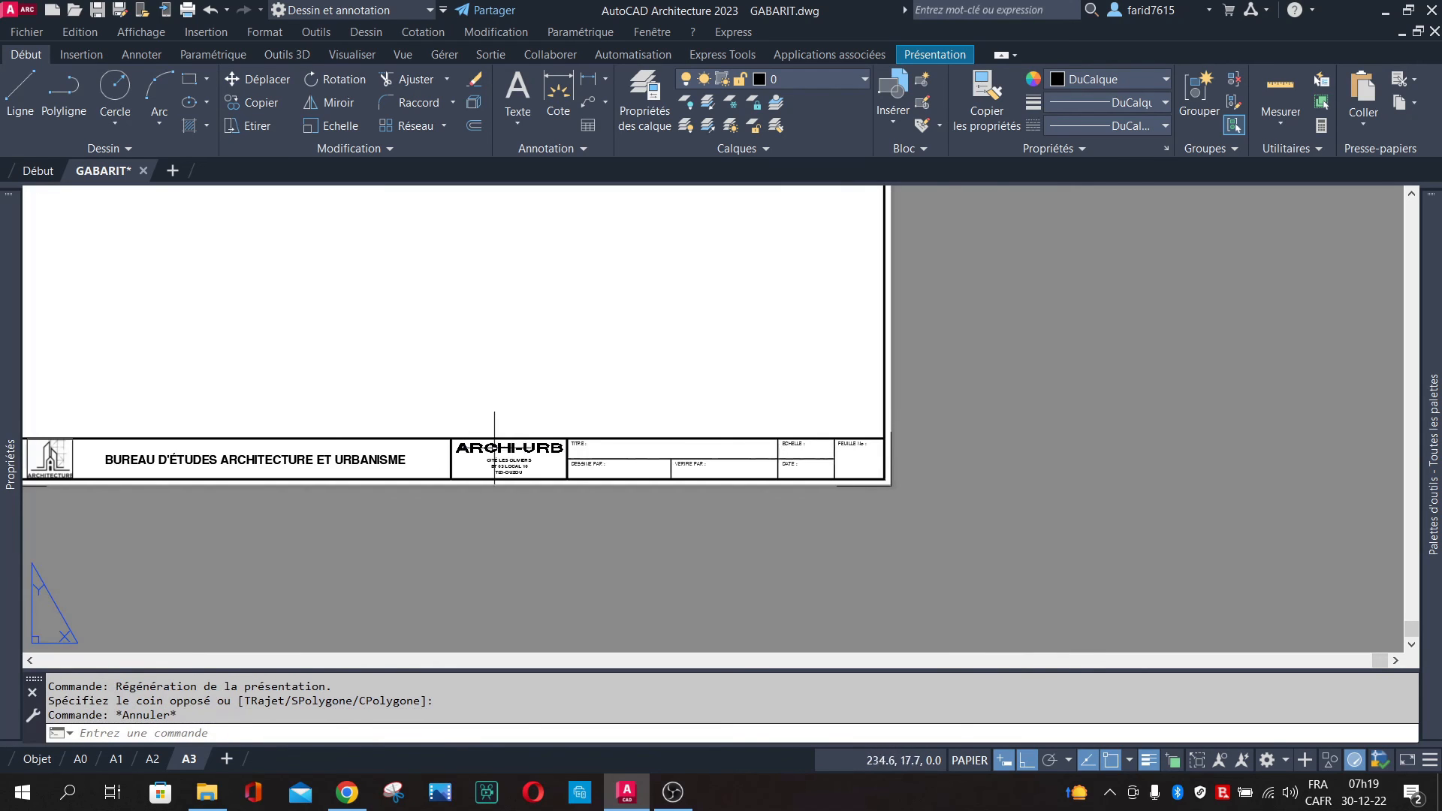
pyautogui.scroll(6, 564, 451)
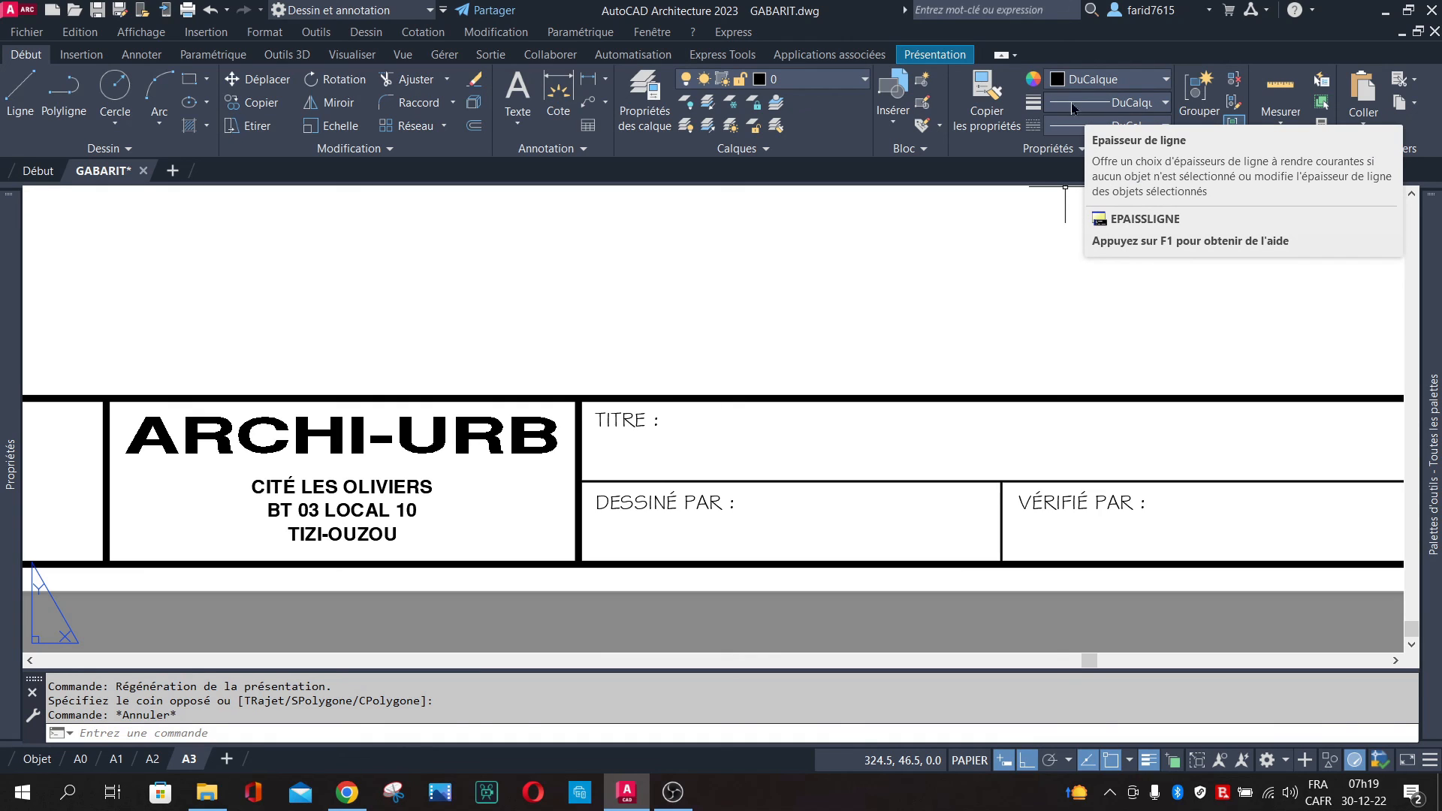
pyautogui.scroll(-3, 708, 370)
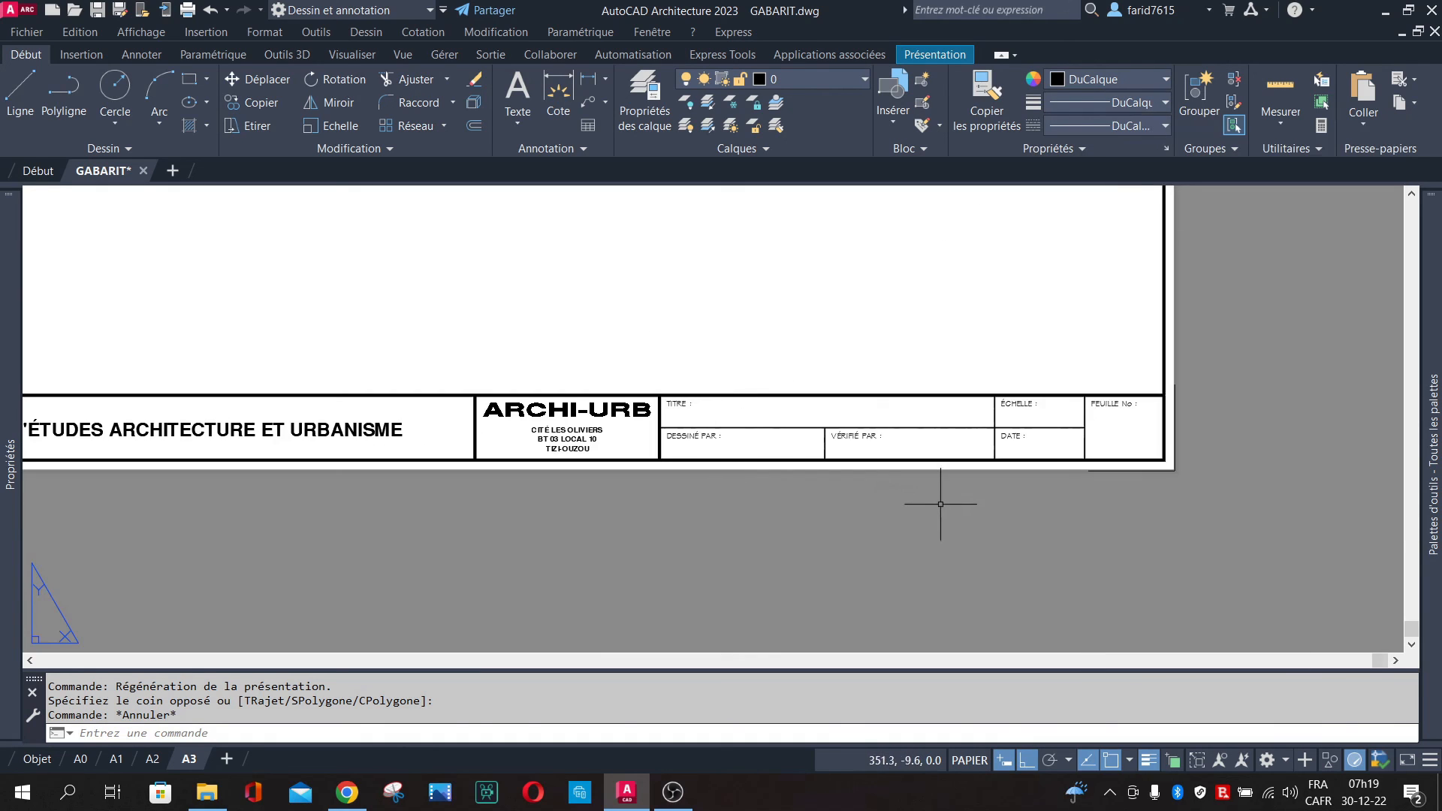